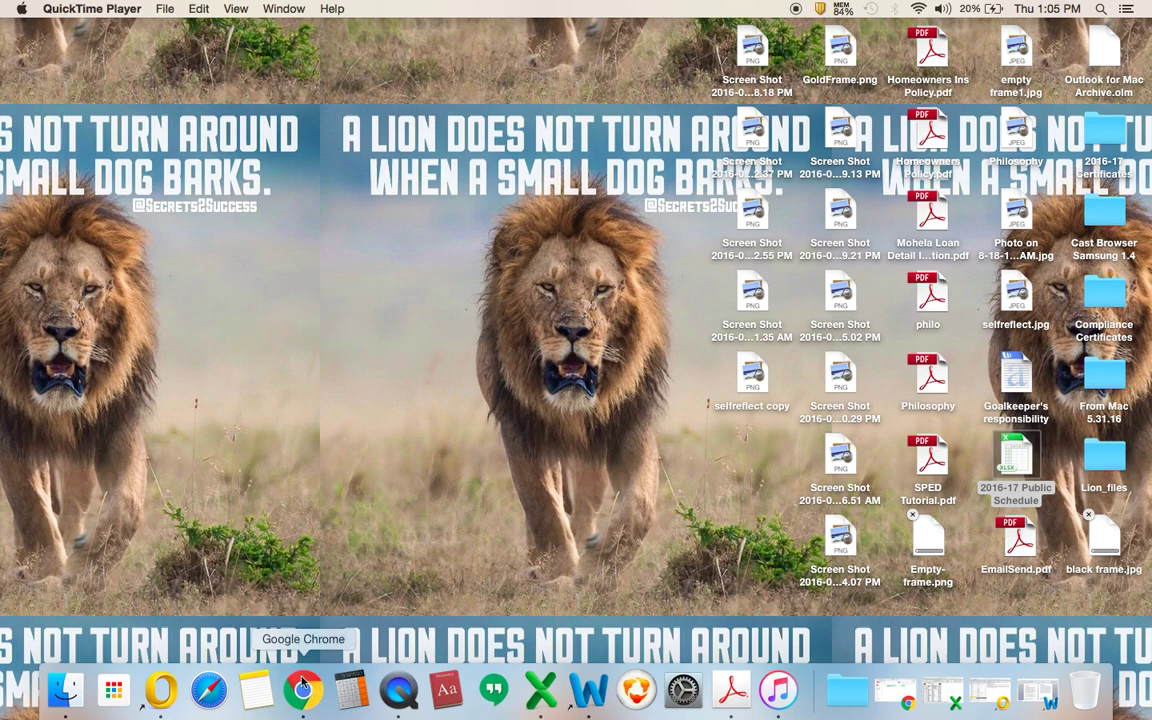
Load hudl.com in a new Google Chrome tab to reach the team Overview page.
left_click(302, 685)
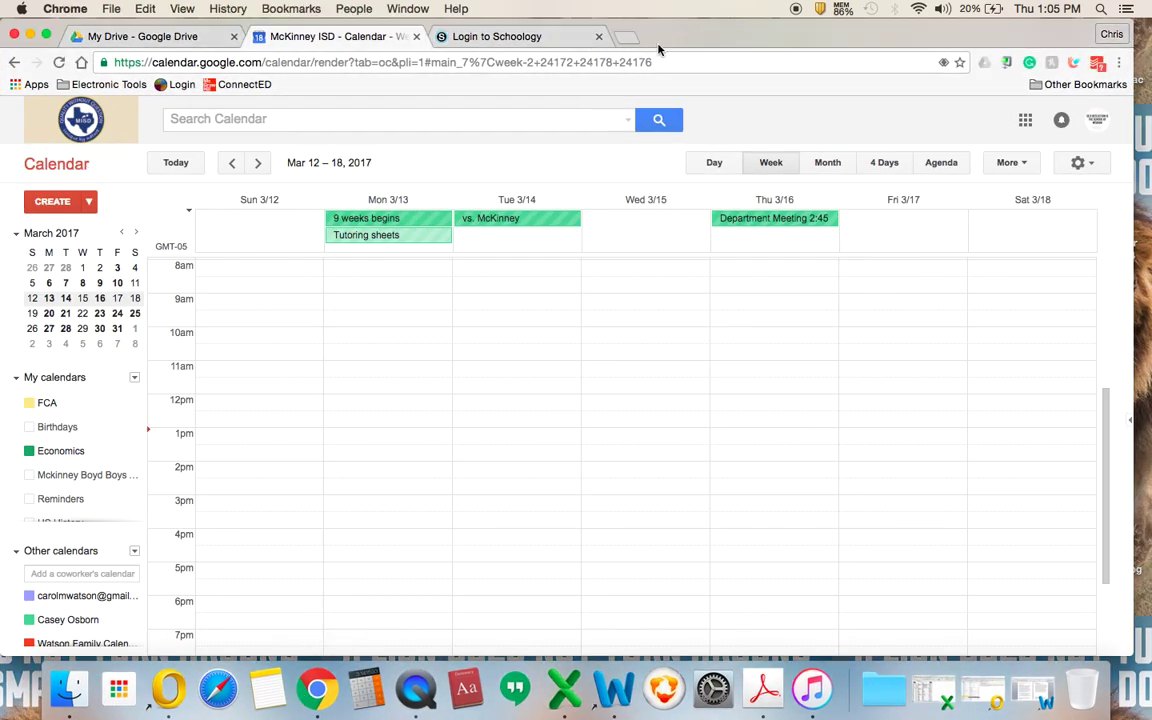
left_click(623, 37)
type("hudl.com")
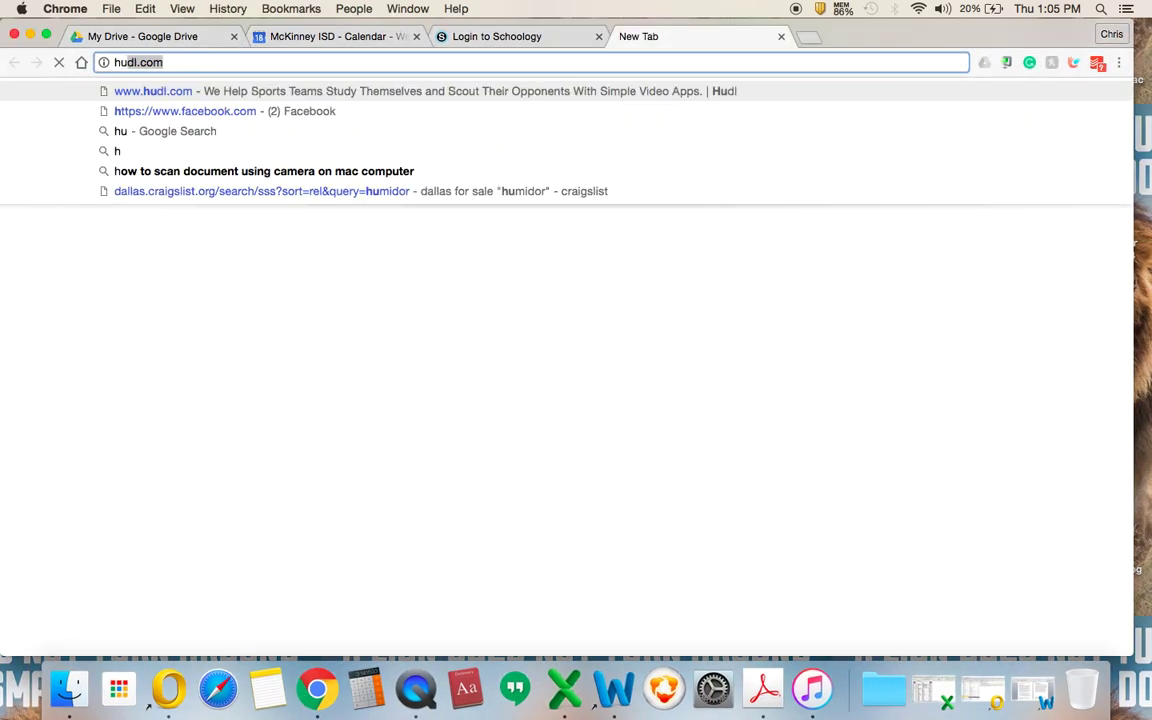
key("Return")
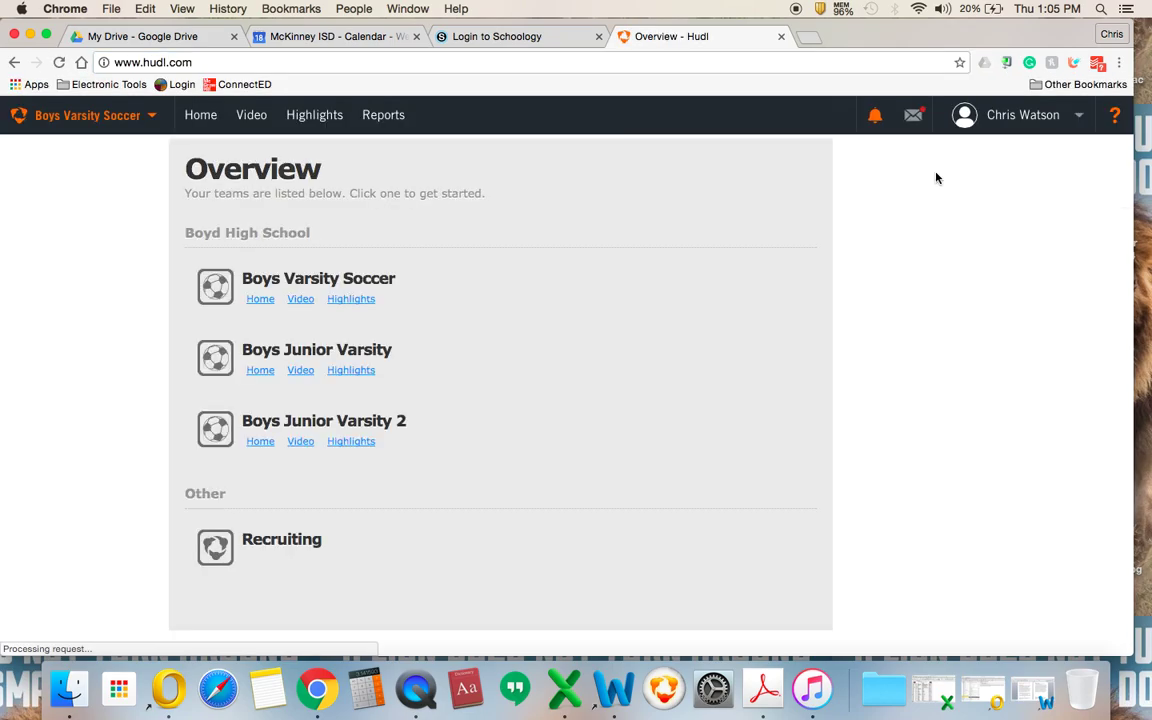
Open the 4/1/2016 vs Duncanville High School game from Video and start watching it.
left_click(998, 118)
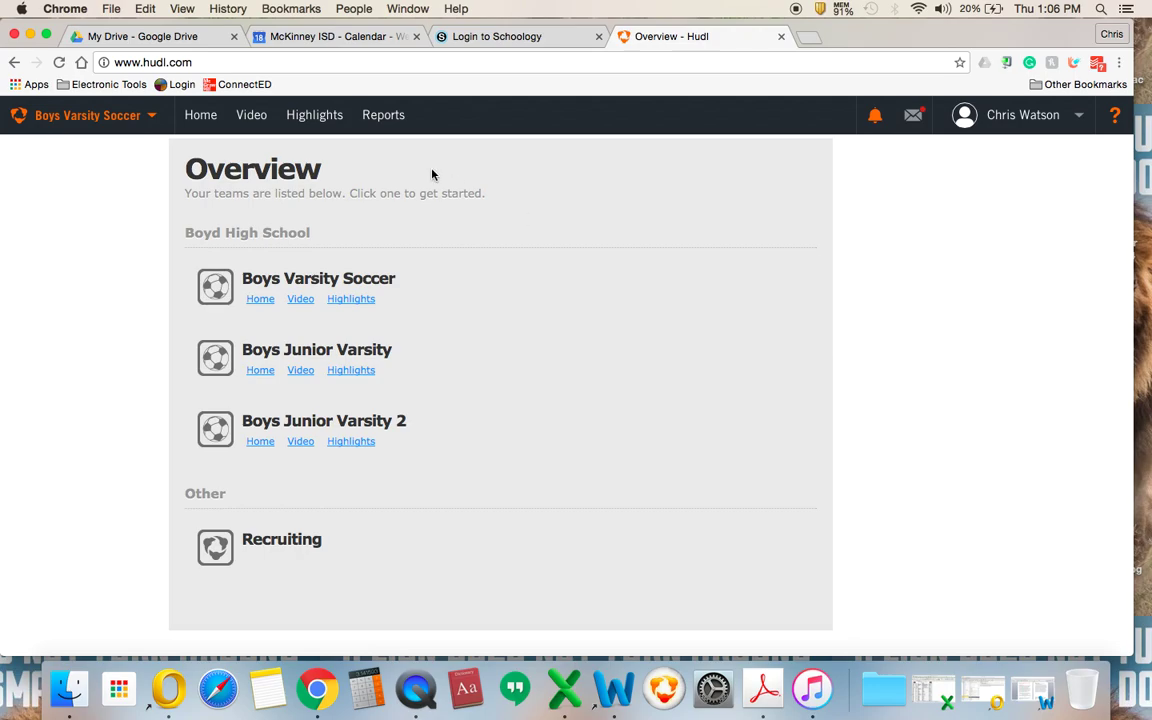
left_click(250, 117)
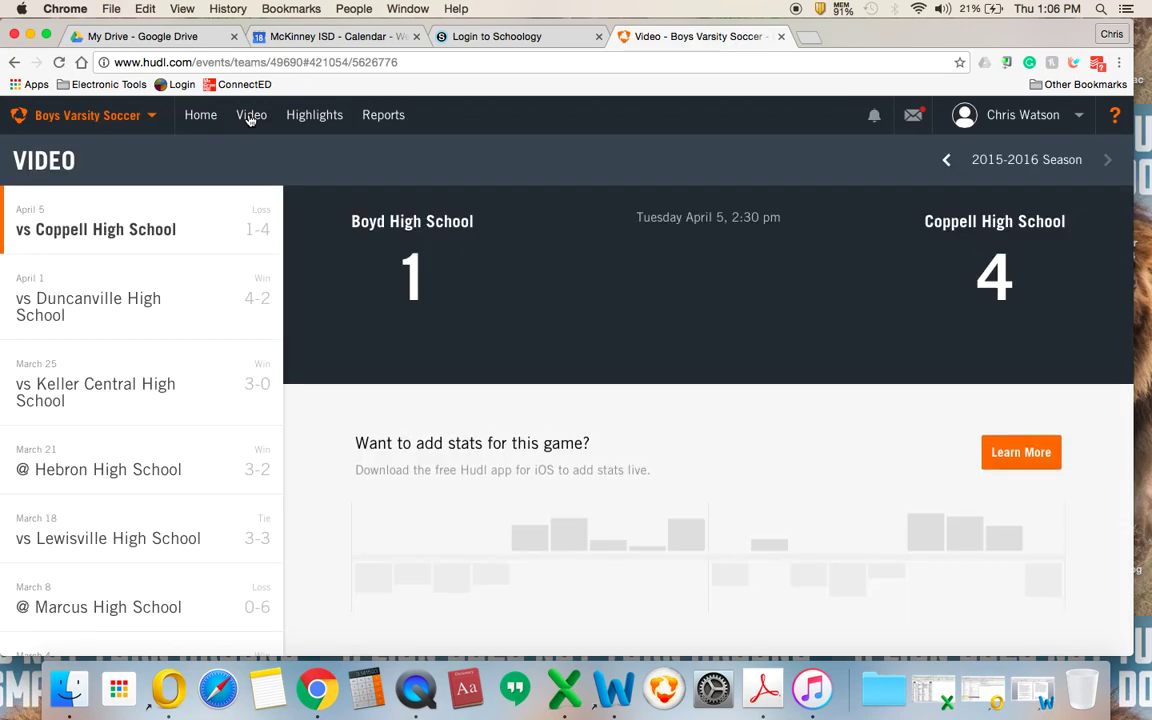
left_click(175, 298)
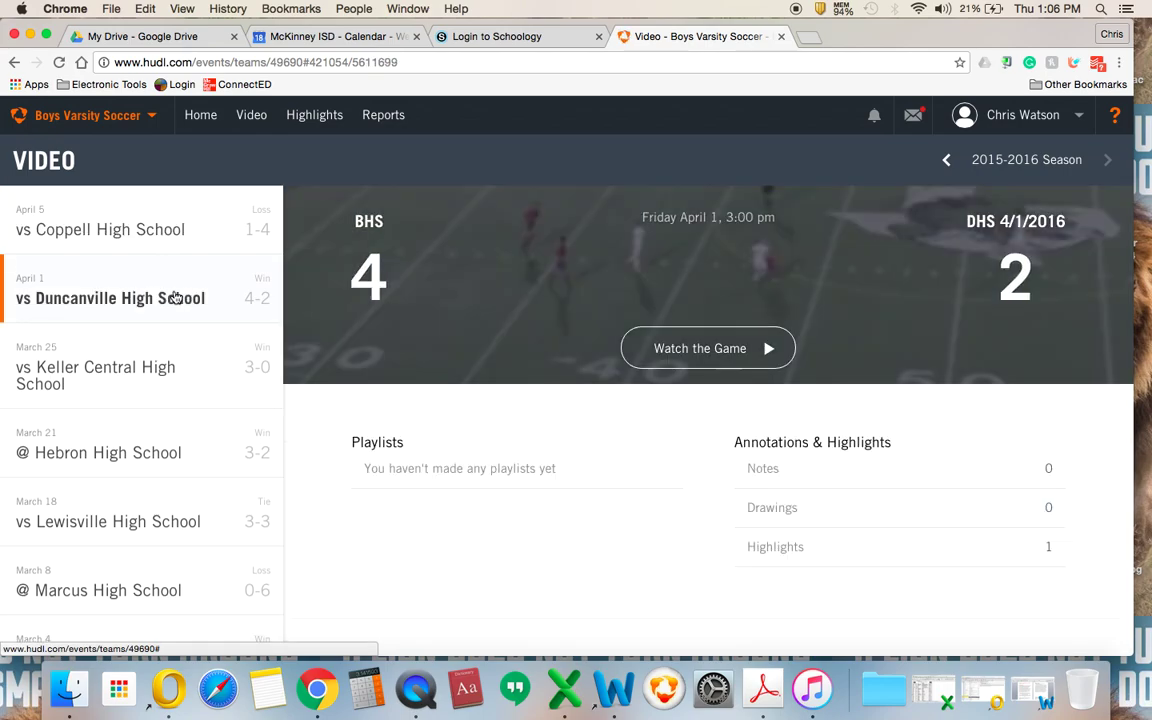
left_click(698, 358)
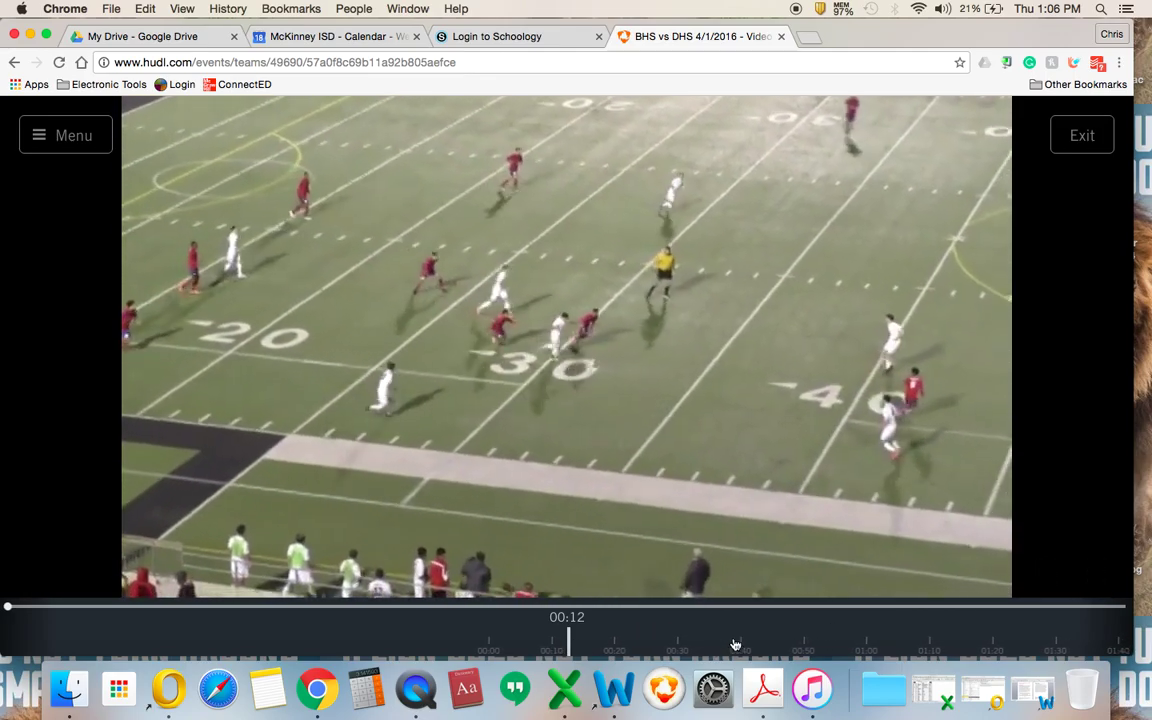
Scrub the Duncanville game video forward to about 03:58, just before the play.
left_click(735, 645)
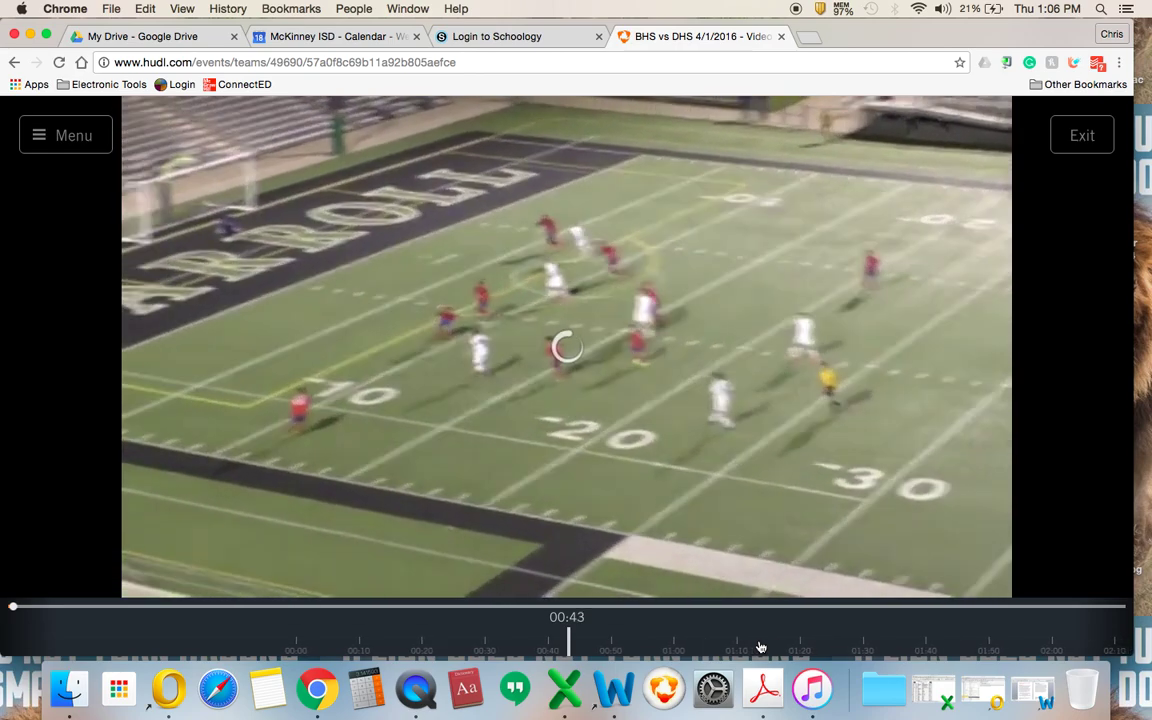
left_click(760, 647)
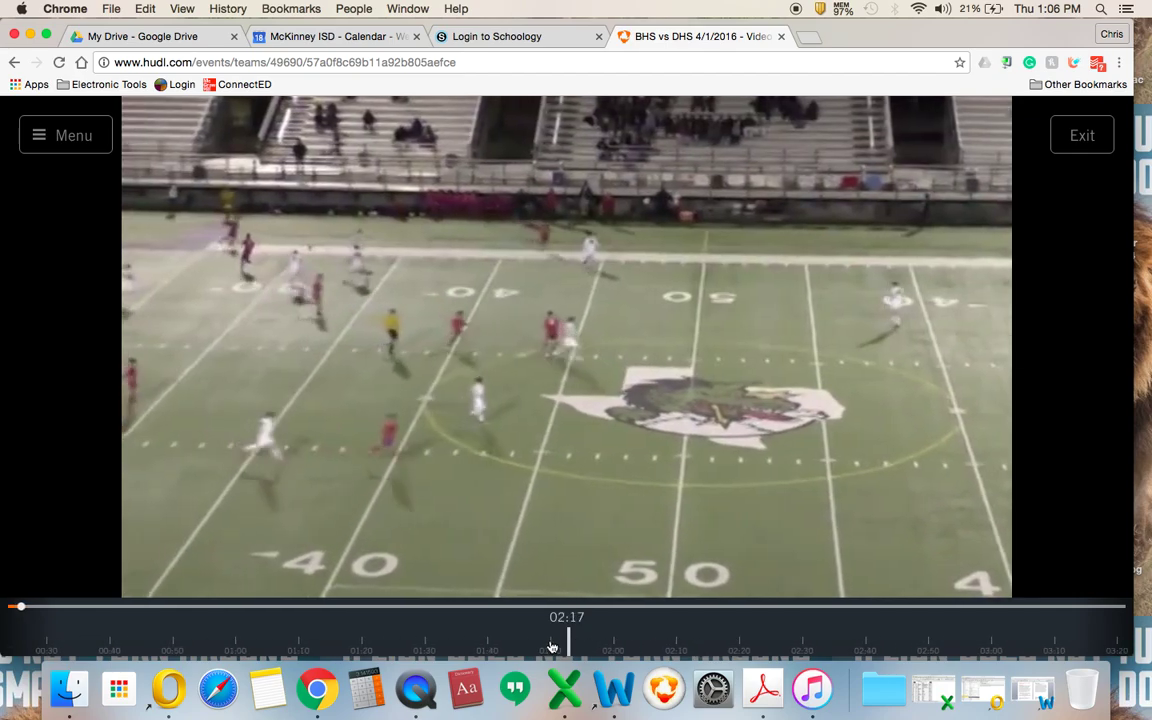
left_click_drag(550, 647, 277, 617)
left_click(242, 644)
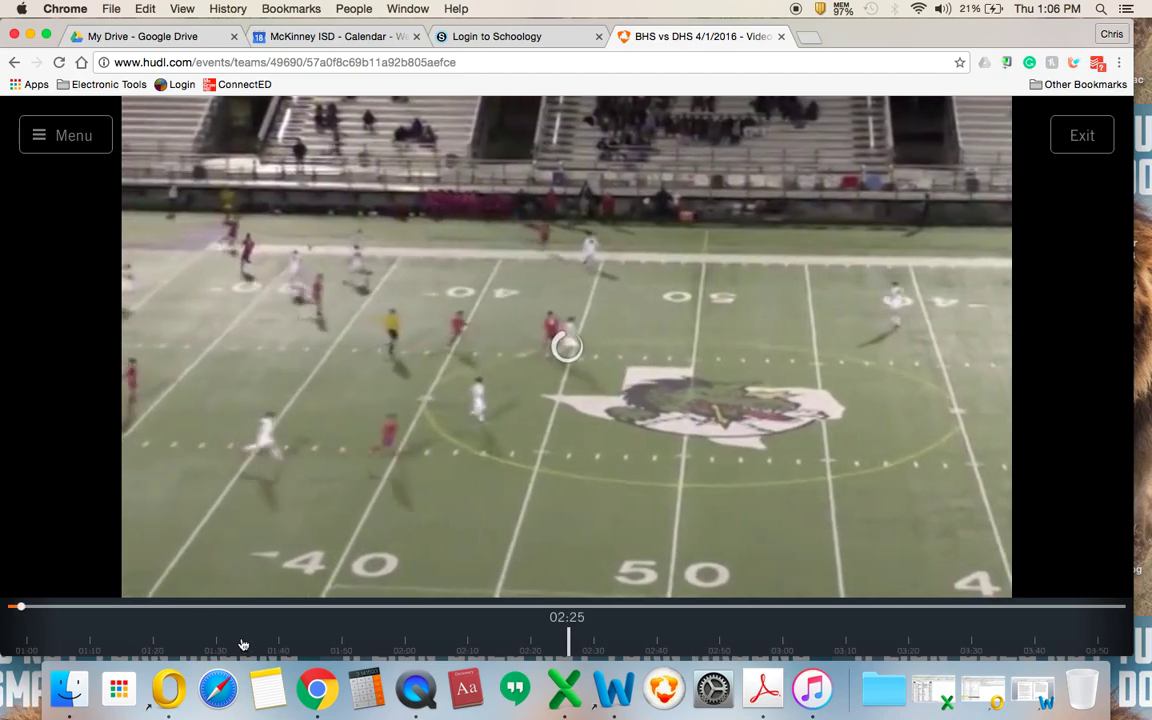
left_click_drag(400, 644, 50, 615)
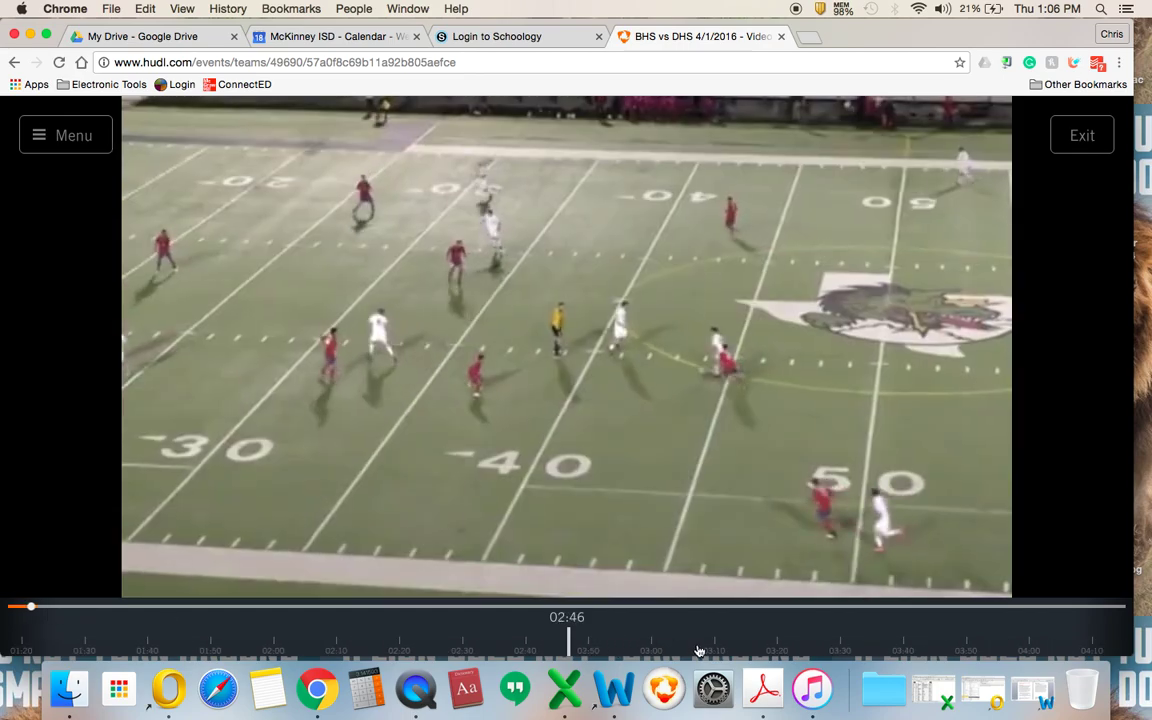
left_click_drag(700, 653, 260, 619)
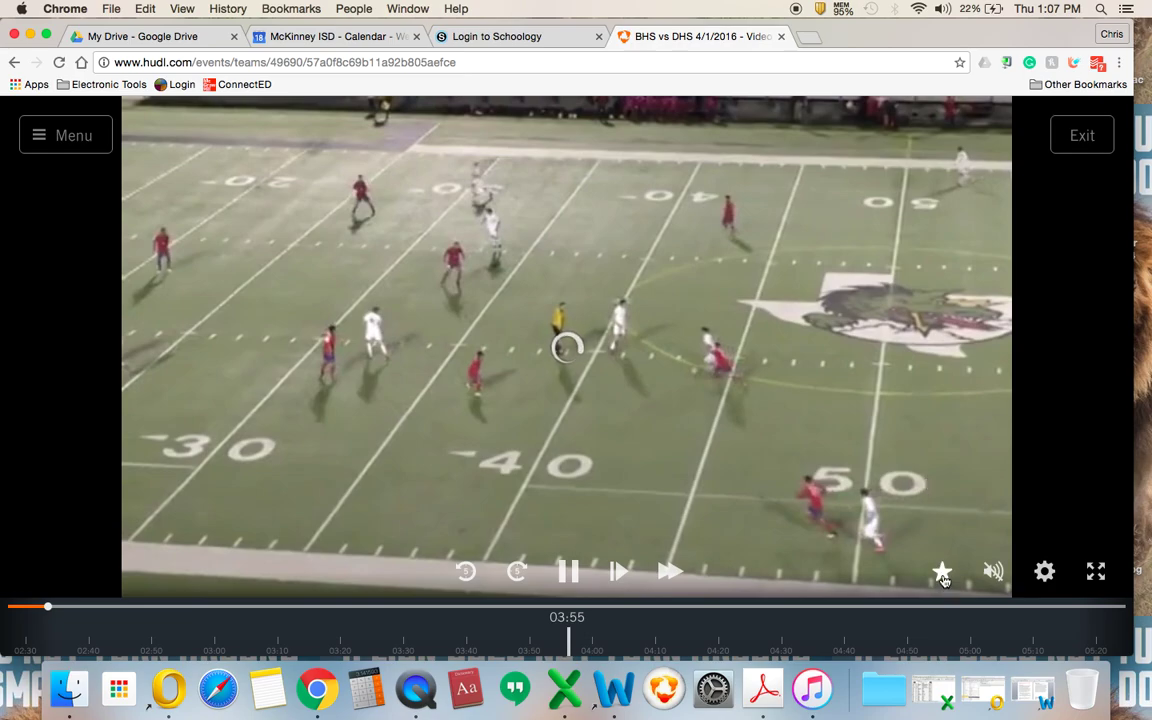
left_click(42, 608)
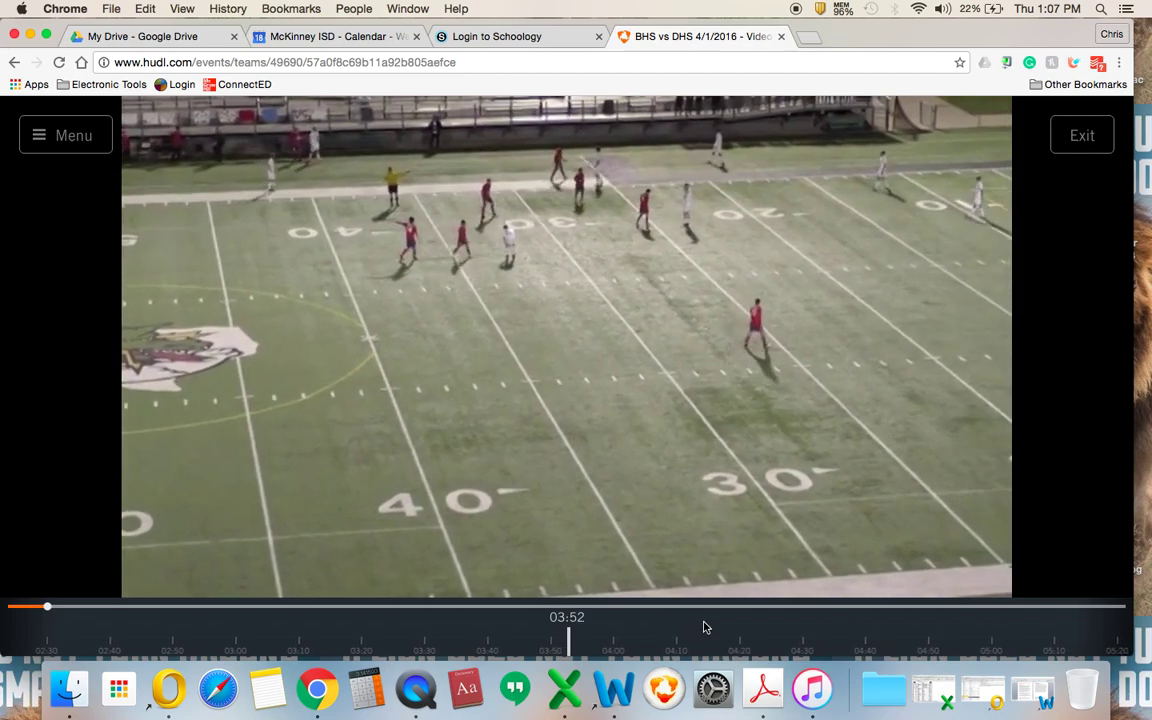
mouse_move(851, 447)
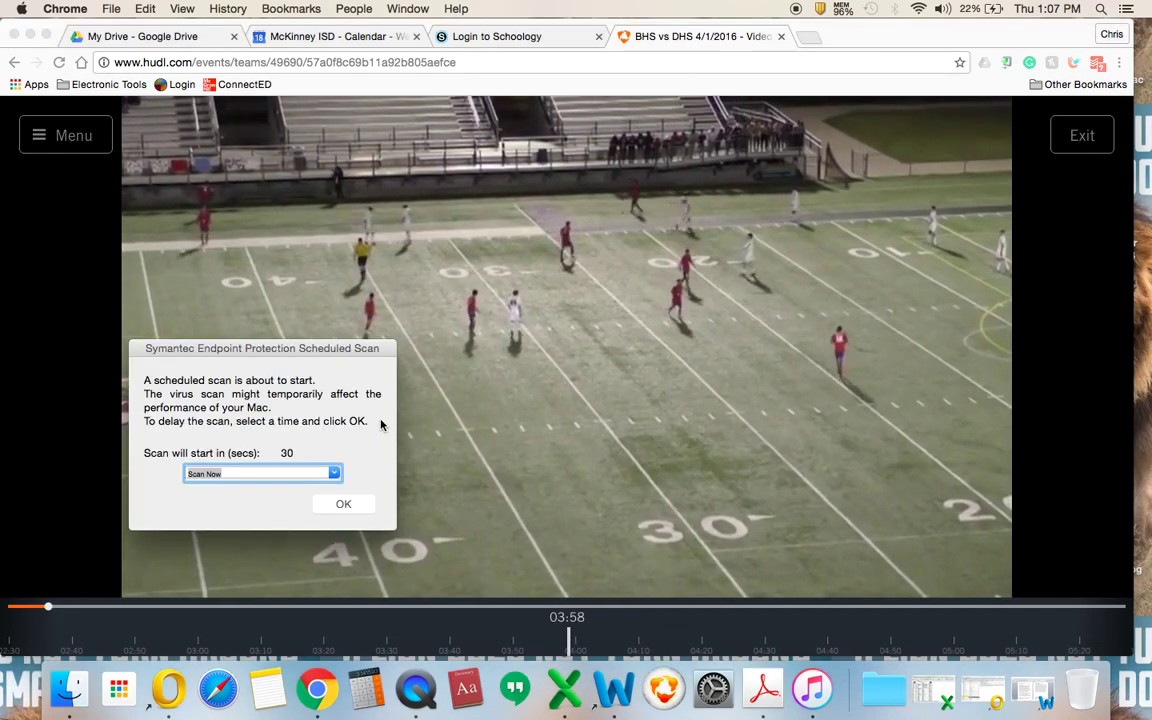
Postpone the Symantec scan, then save a highlight from 04:07 to about 04:16 to the profile.
left_click(336, 475)
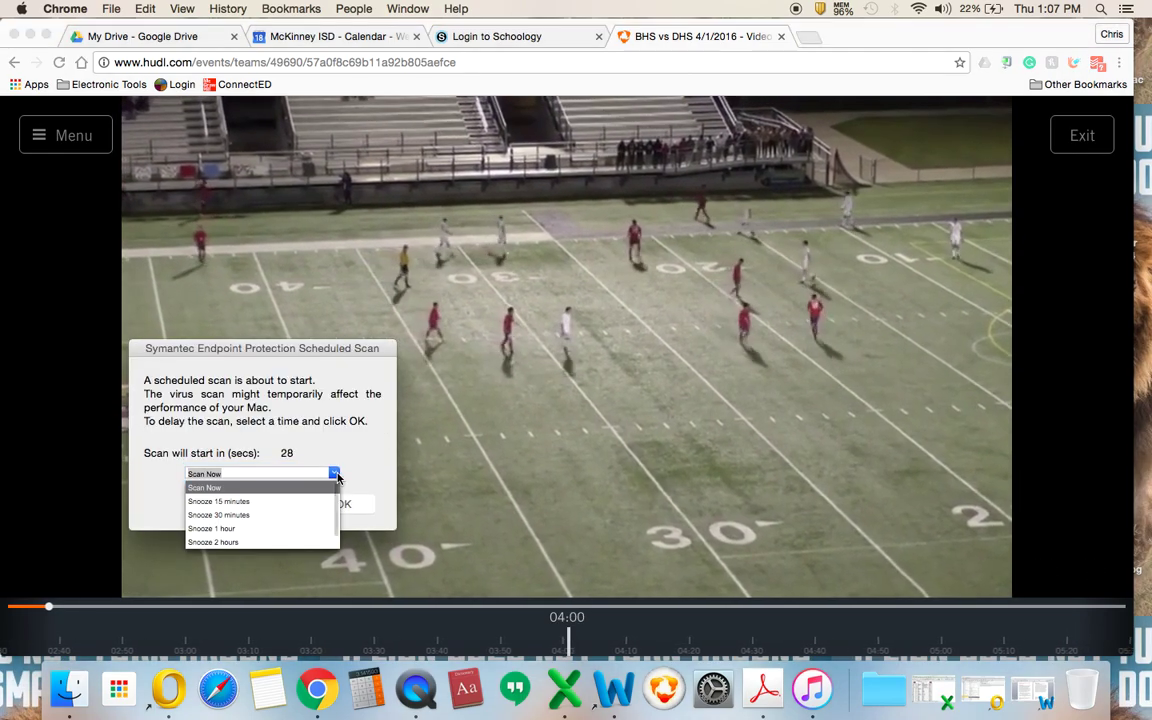
left_click(296, 527)
left_click(331, 505)
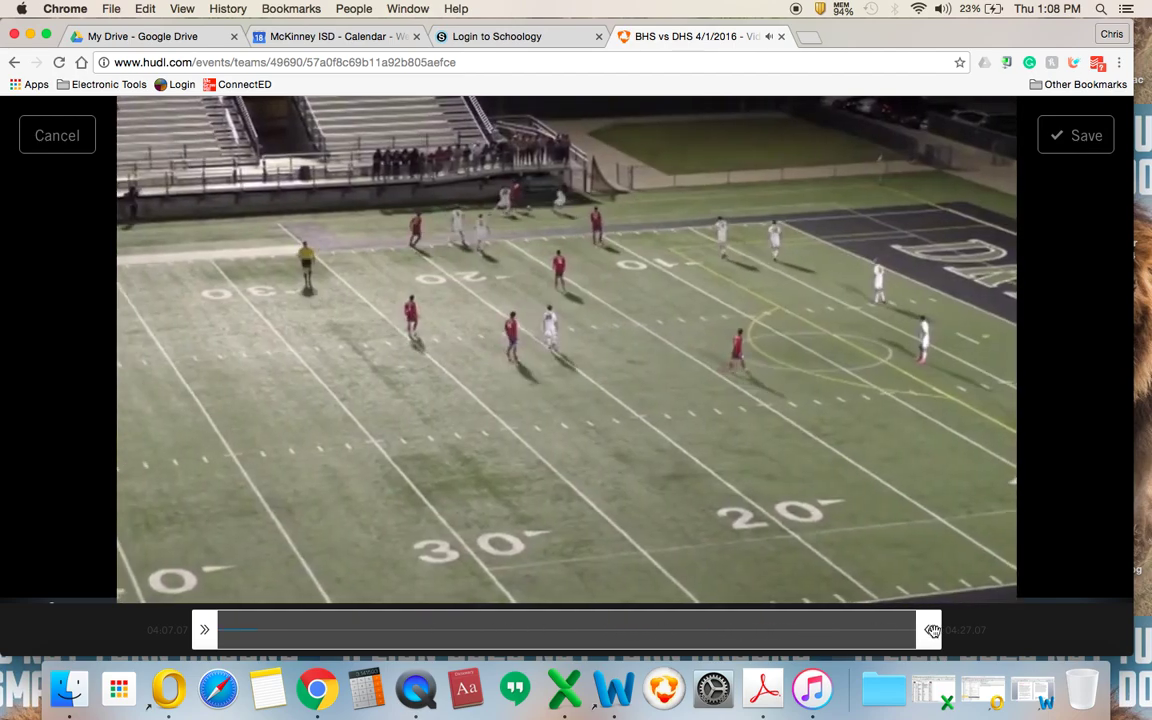
left_click_drag(928, 628, 564, 630)
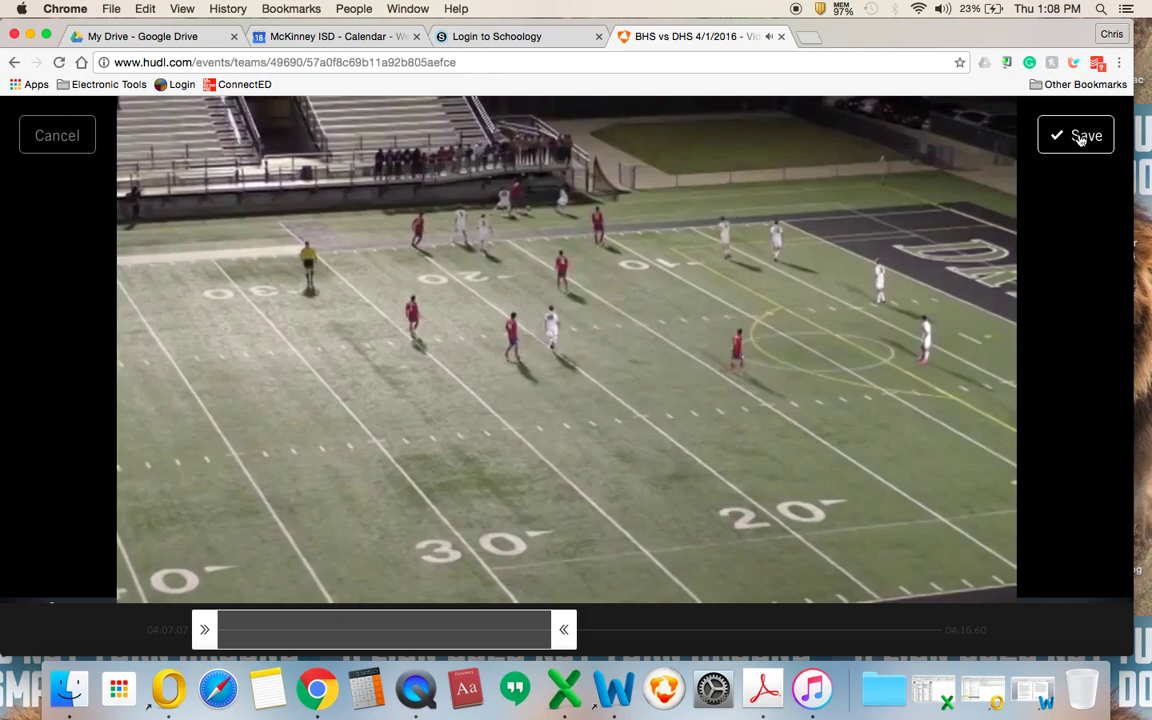
left_click(1079, 139)
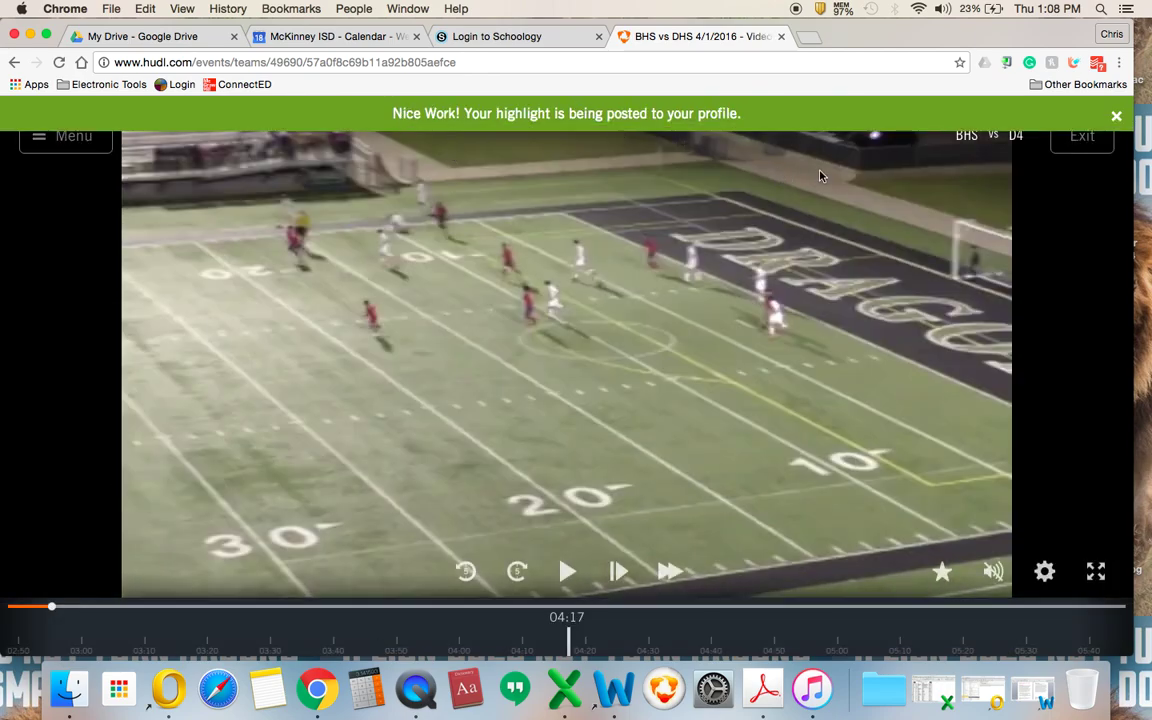
left_click(1083, 141)
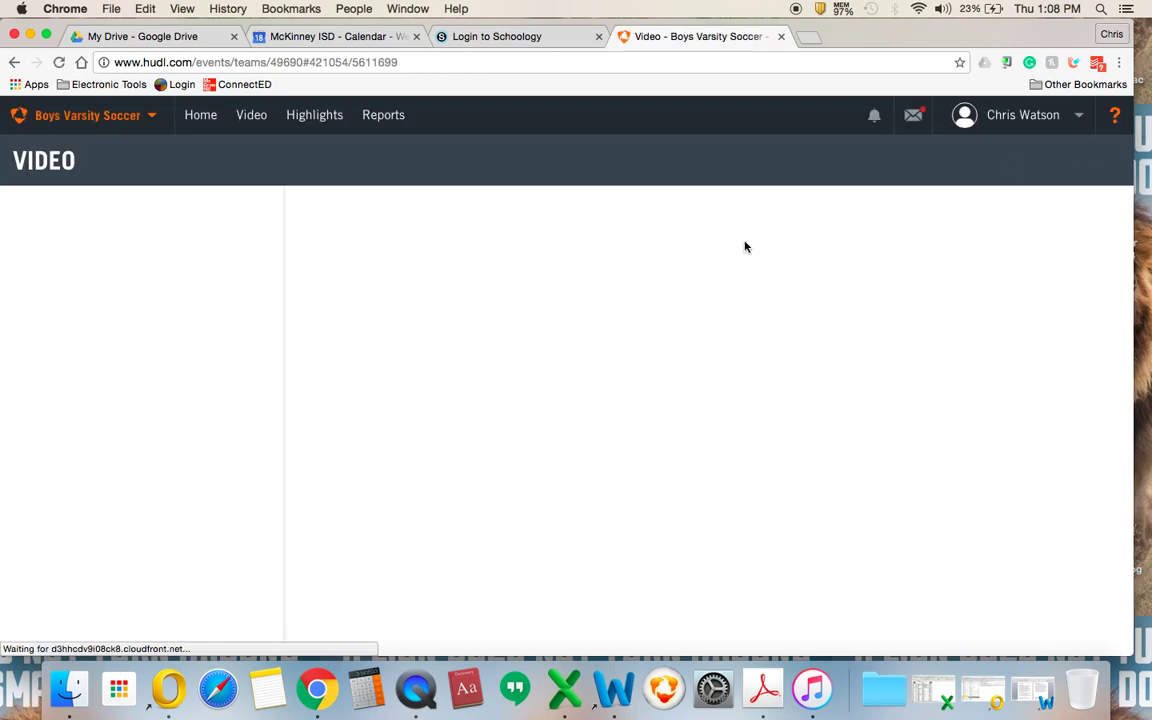
mouse_move(311, 116)
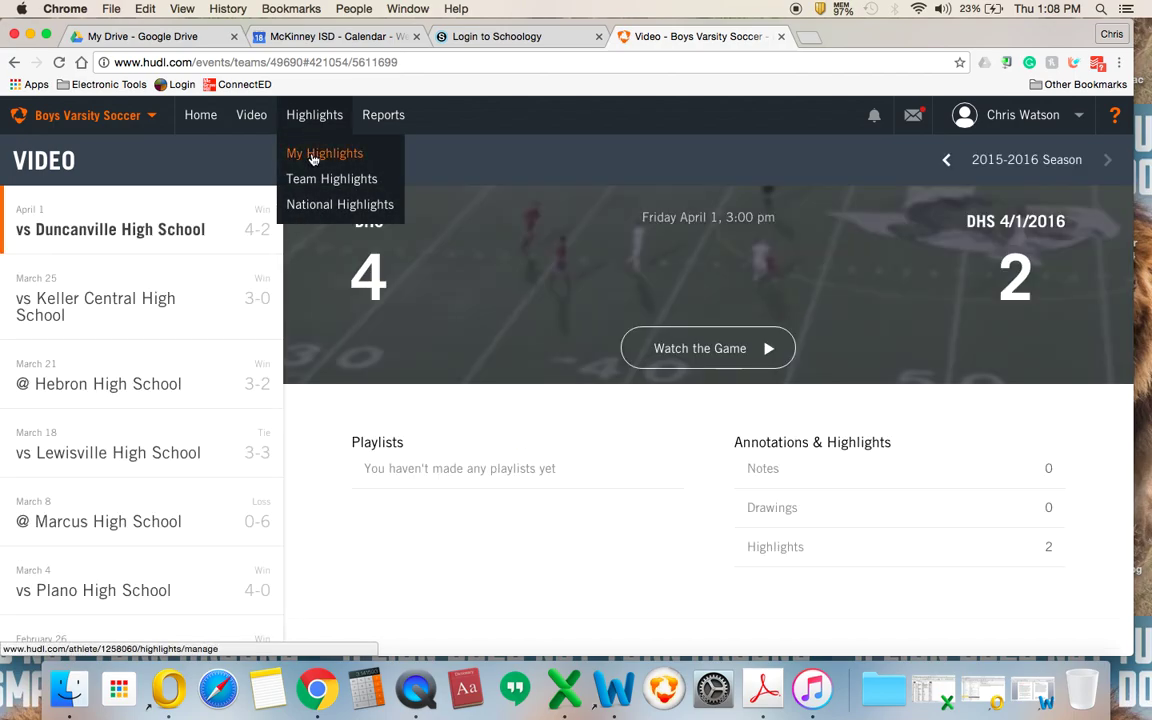
left_click(313, 156)
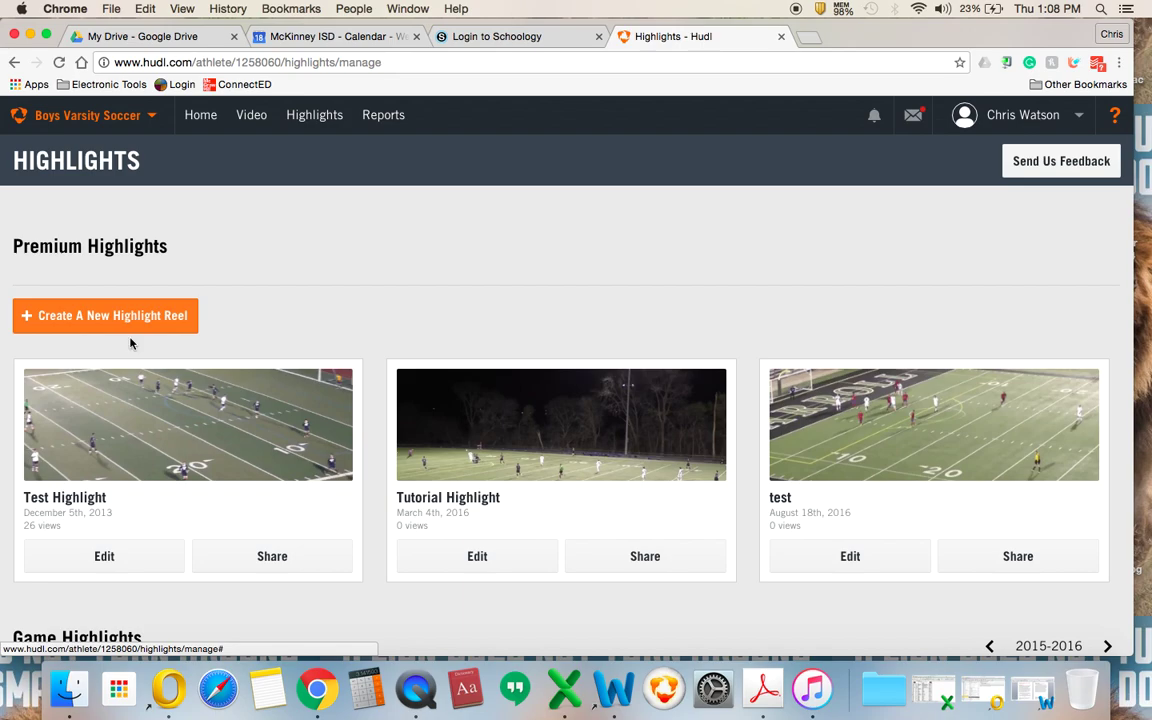
mouse_move(570, 450)
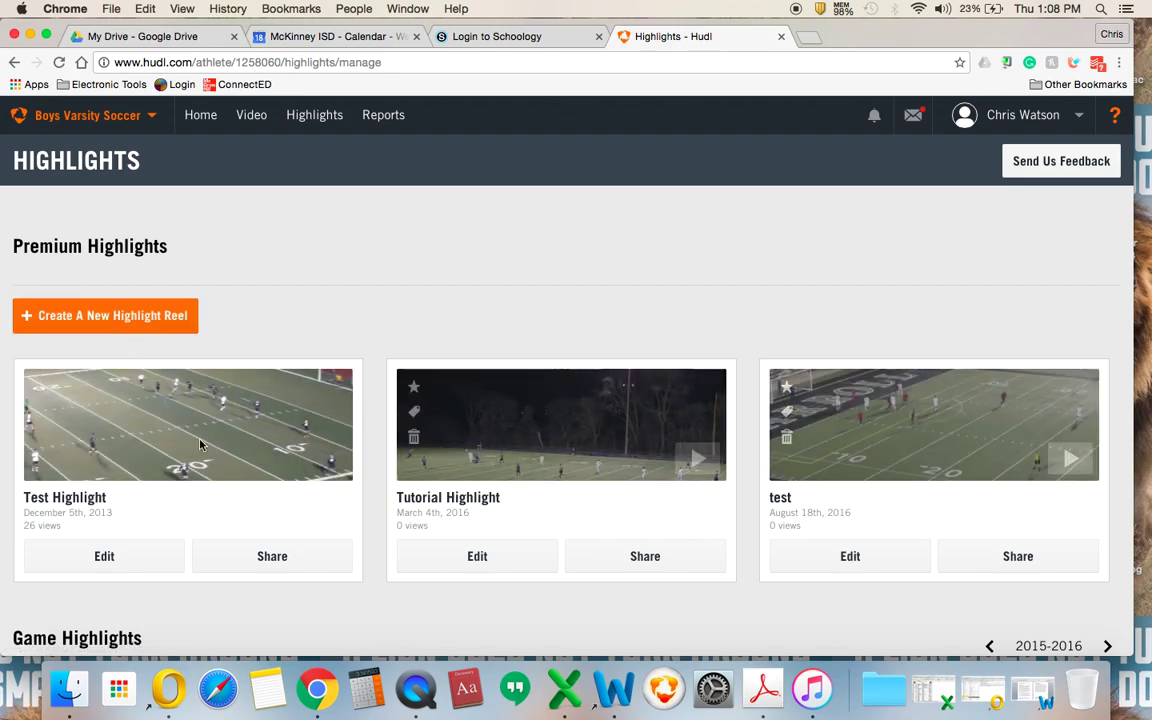
Create a new highlight reel, browse the title slide templates and music, then return to Highlights.
left_click(119, 323)
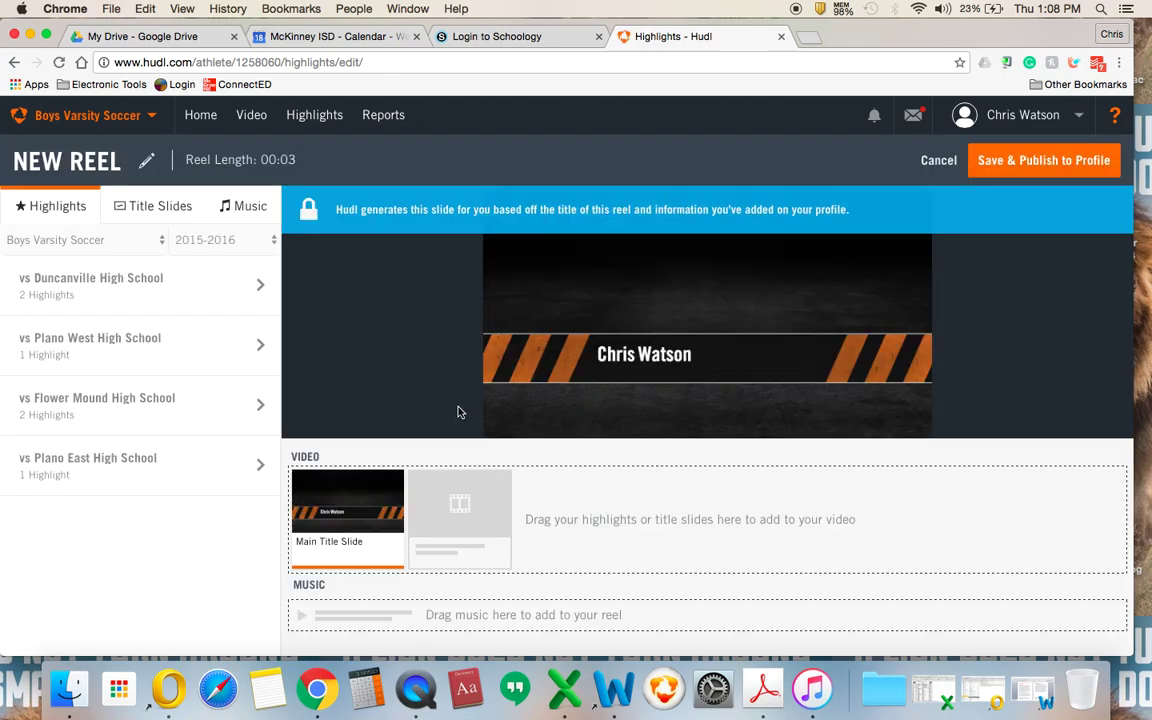
left_click(178, 210)
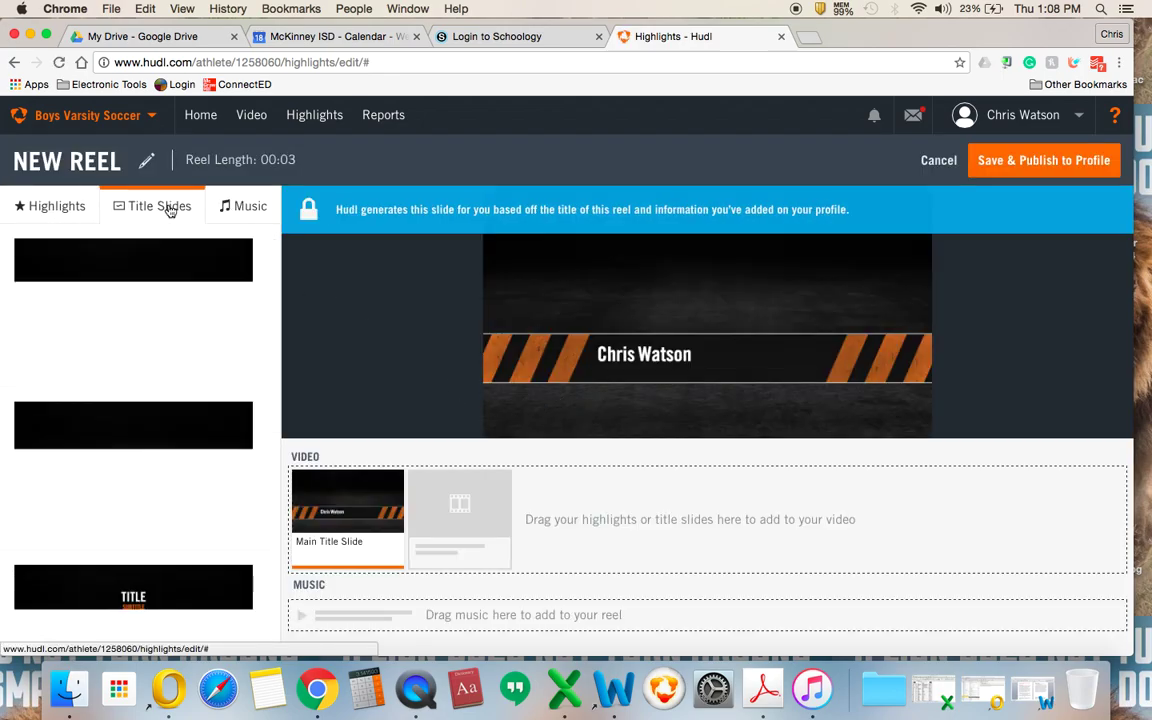
left_click(239, 206)
left_click(140, 210)
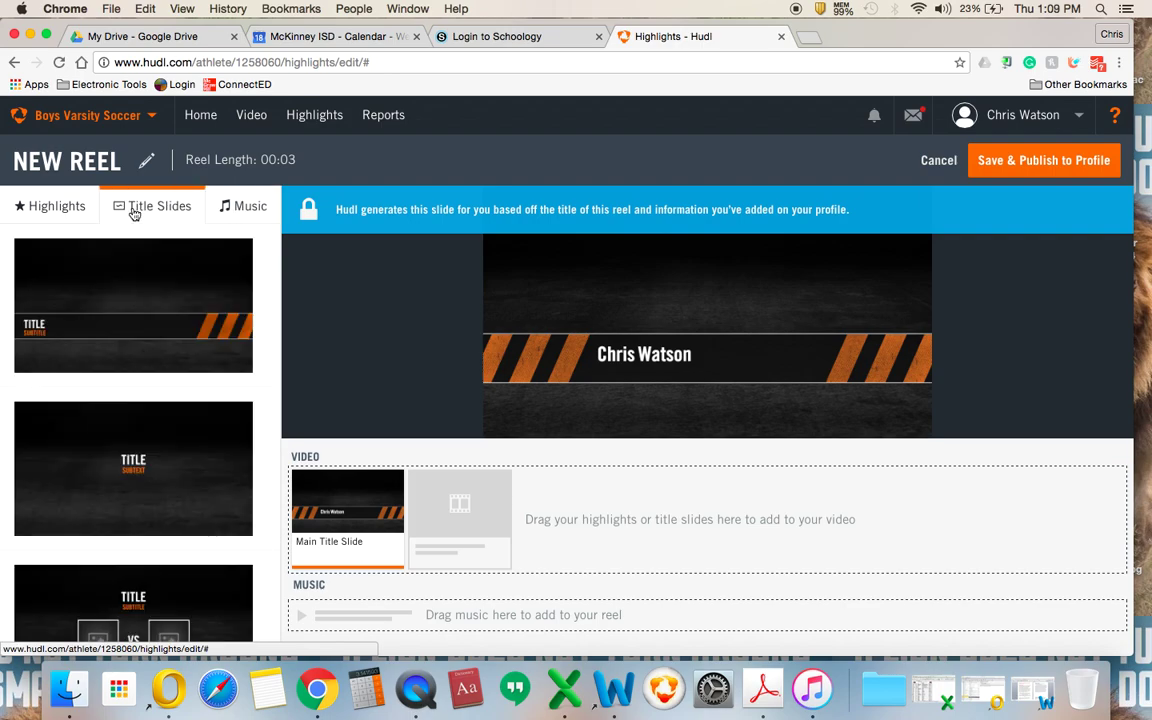
scroll(167, 481, "down", 5)
scroll(169, 483, "up", 4)
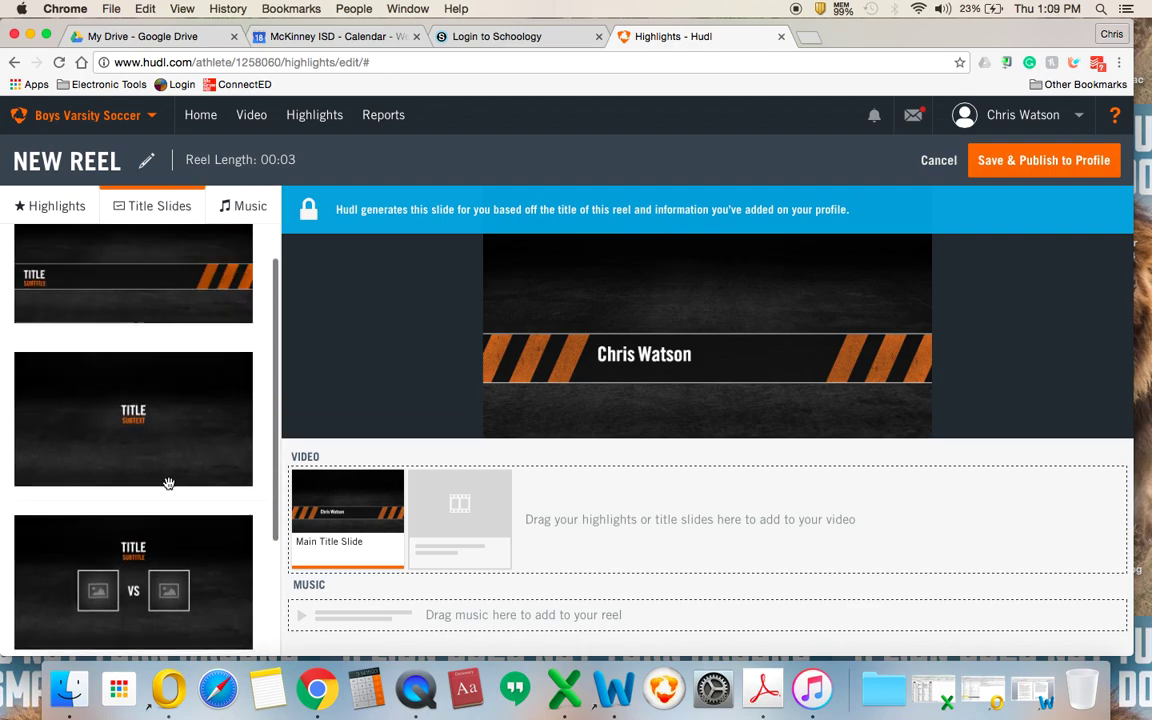
scroll(169, 483, "up", 1)
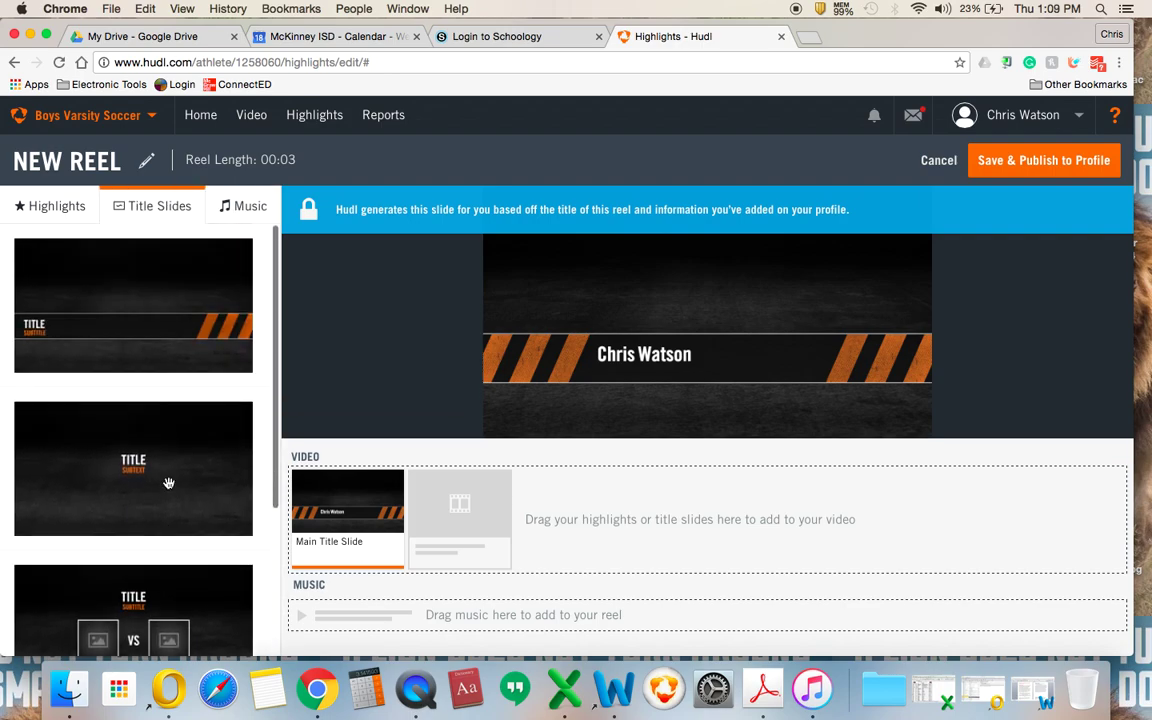
left_click(43, 210)
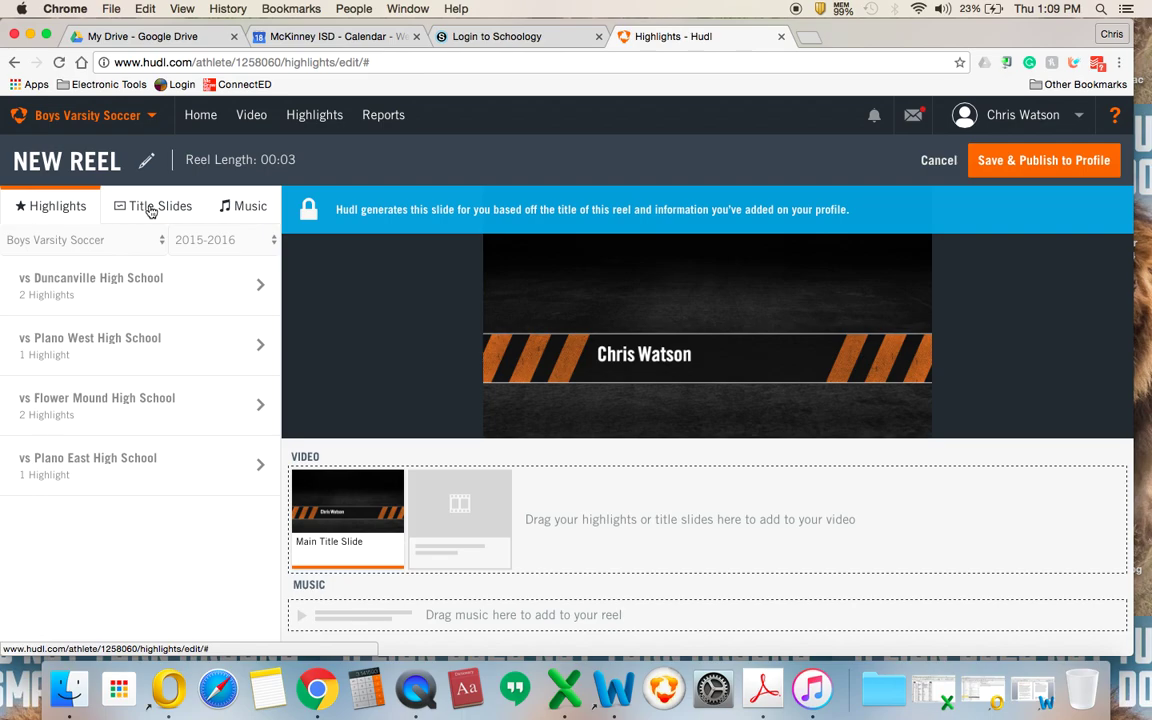
Add both Duncanville clips and the Plano West clip to the reel.
left_click(220, 300)
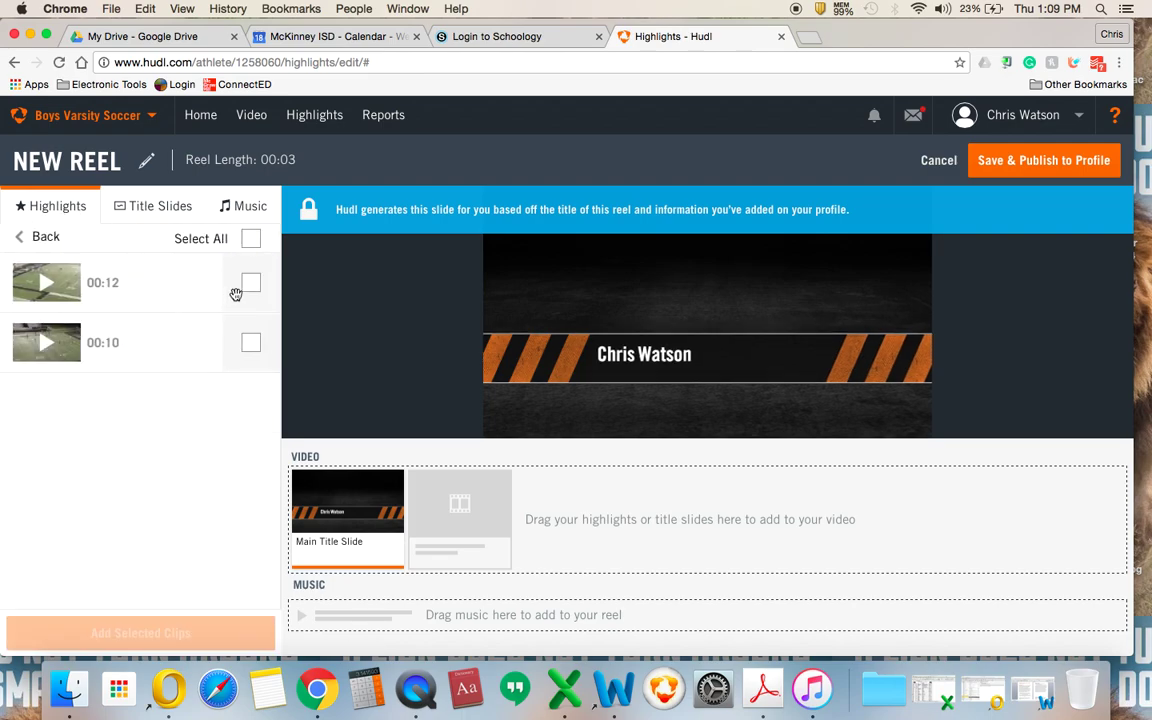
left_click(250, 286)
left_click(250, 342)
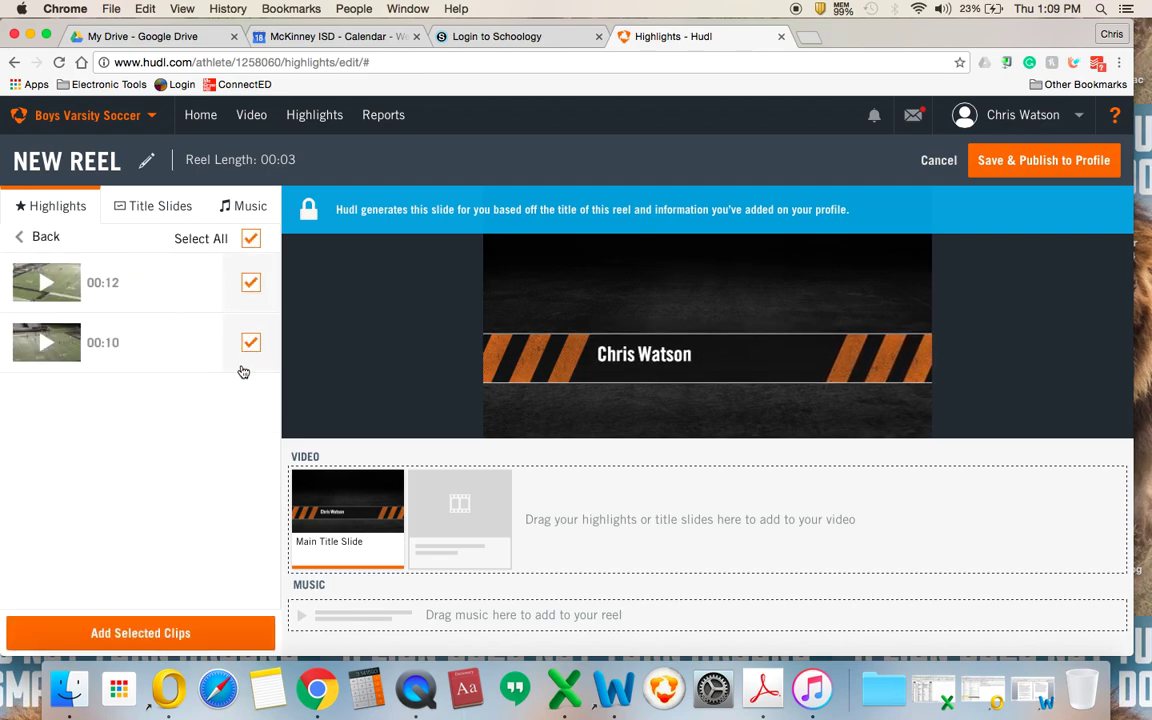
left_click(140, 633)
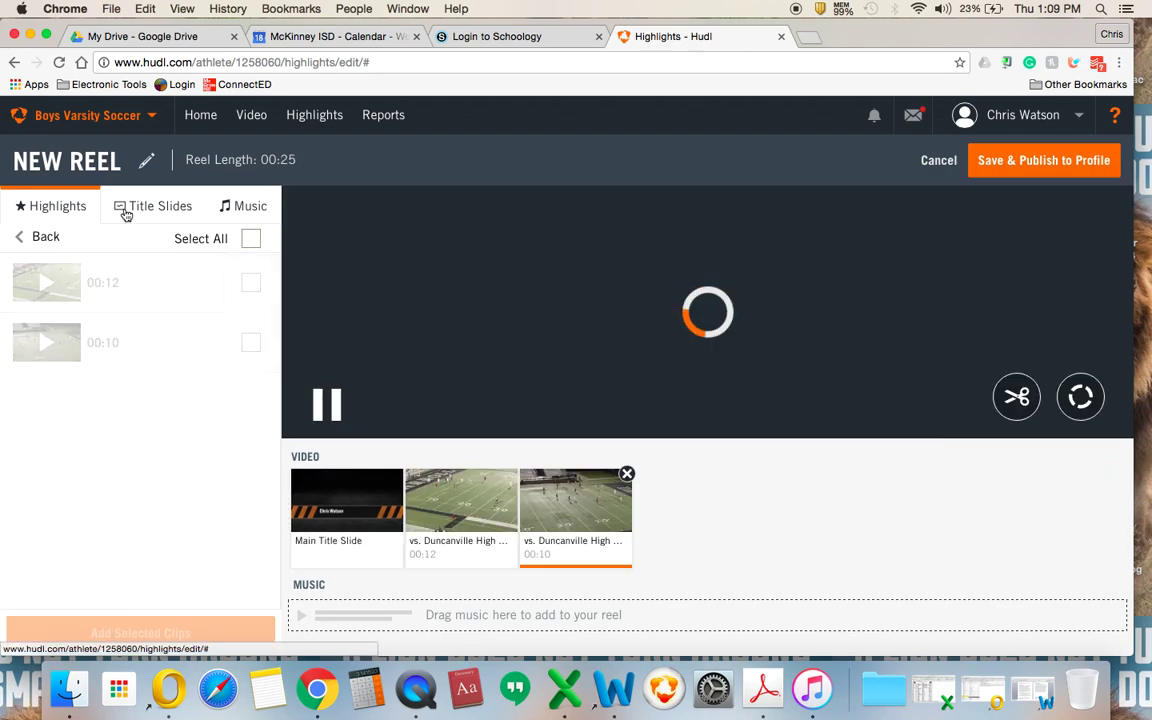
left_click(45, 234)
left_click(234, 357)
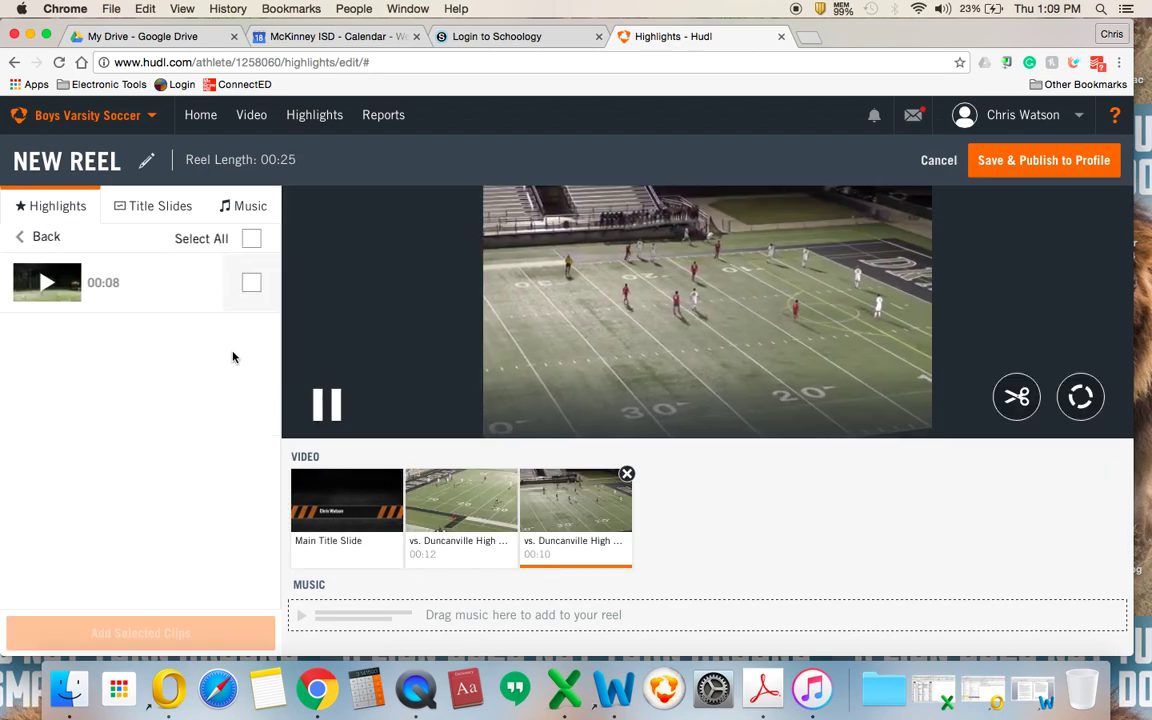
left_click(250, 238)
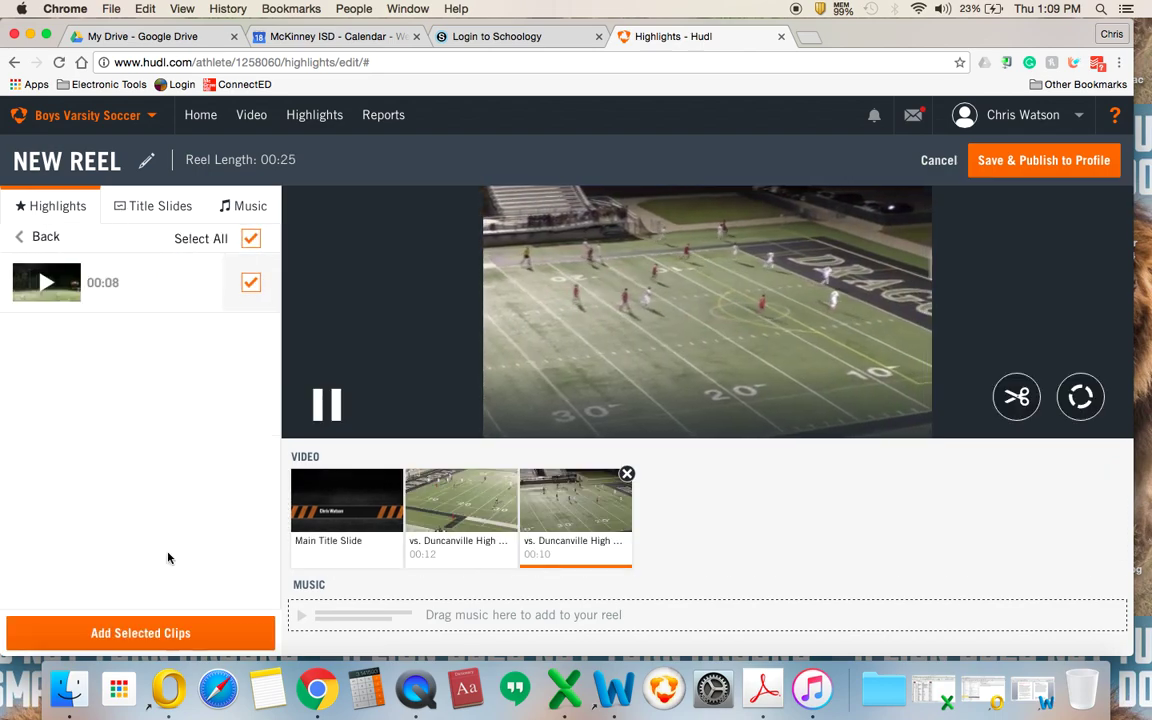
left_click(172, 633)
left_click(47, 237)
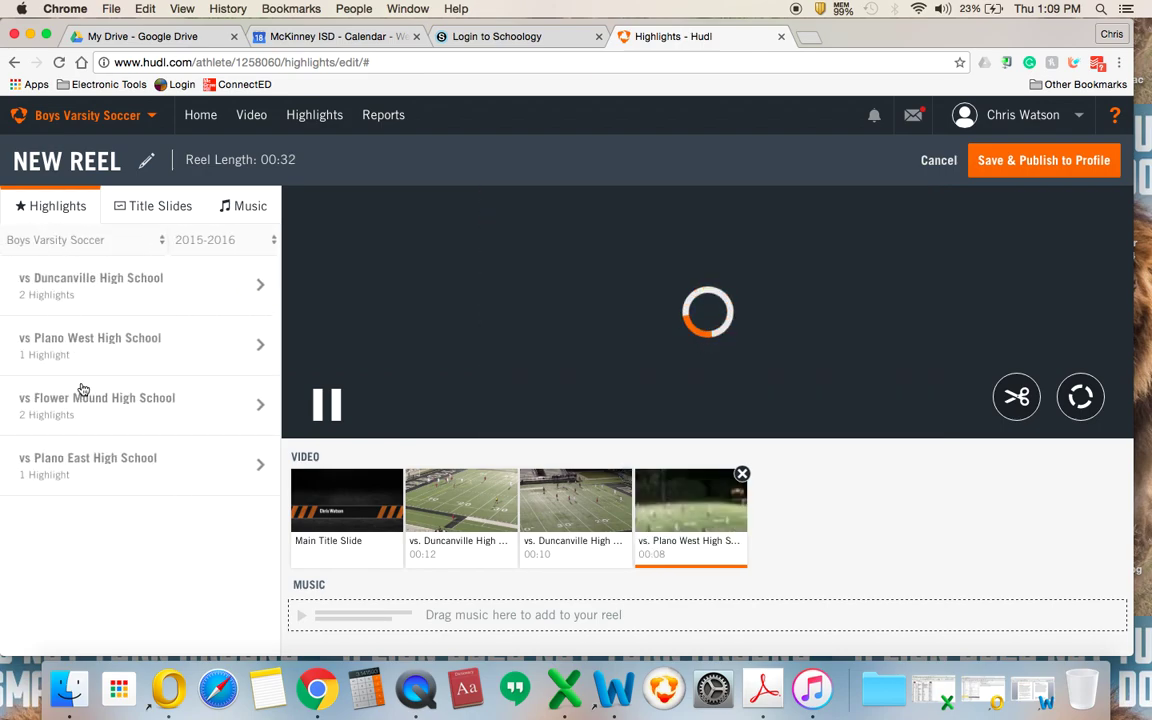
Add both Flower Mound clips and the Plano East clip to the reel.
left_click(139, 408)
left_click(250, 238)
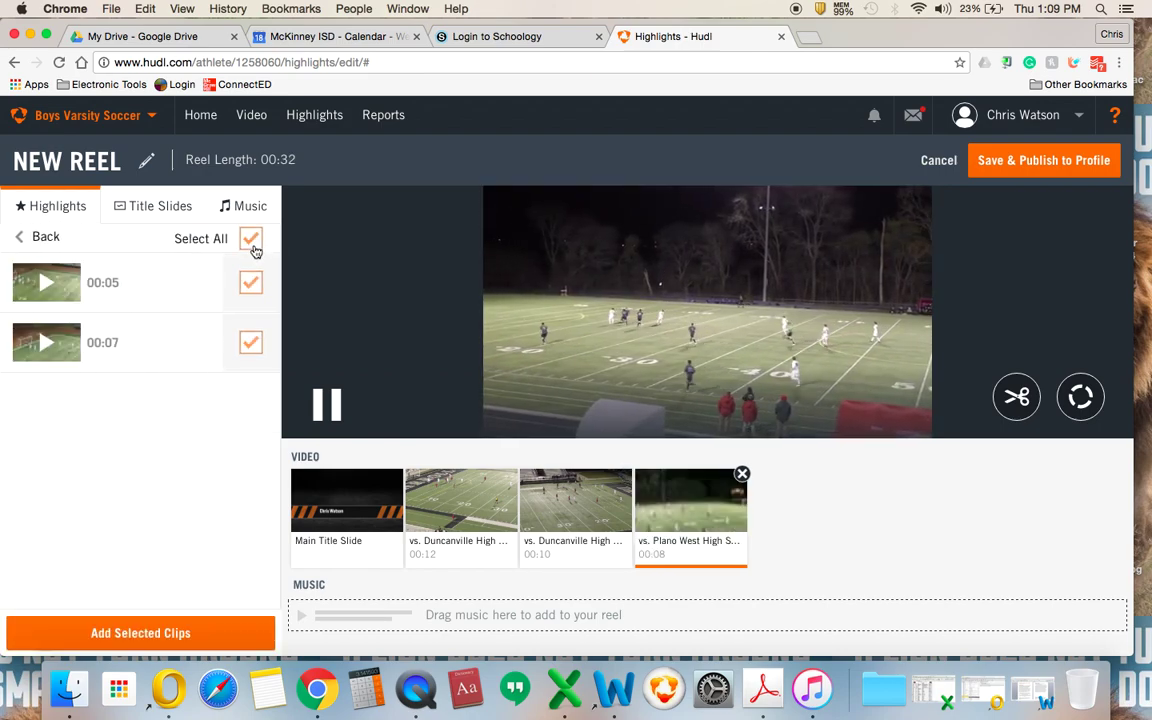
left_click(121, 630)
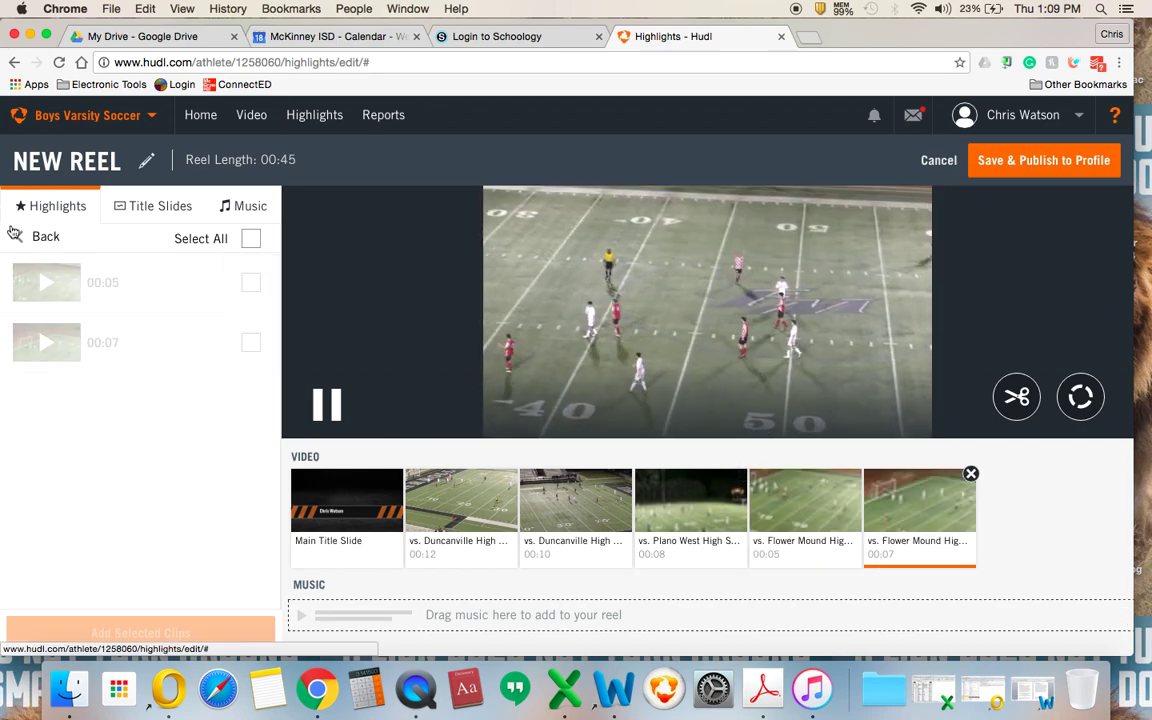
left_click(27, 236)
left_click(86, 455)
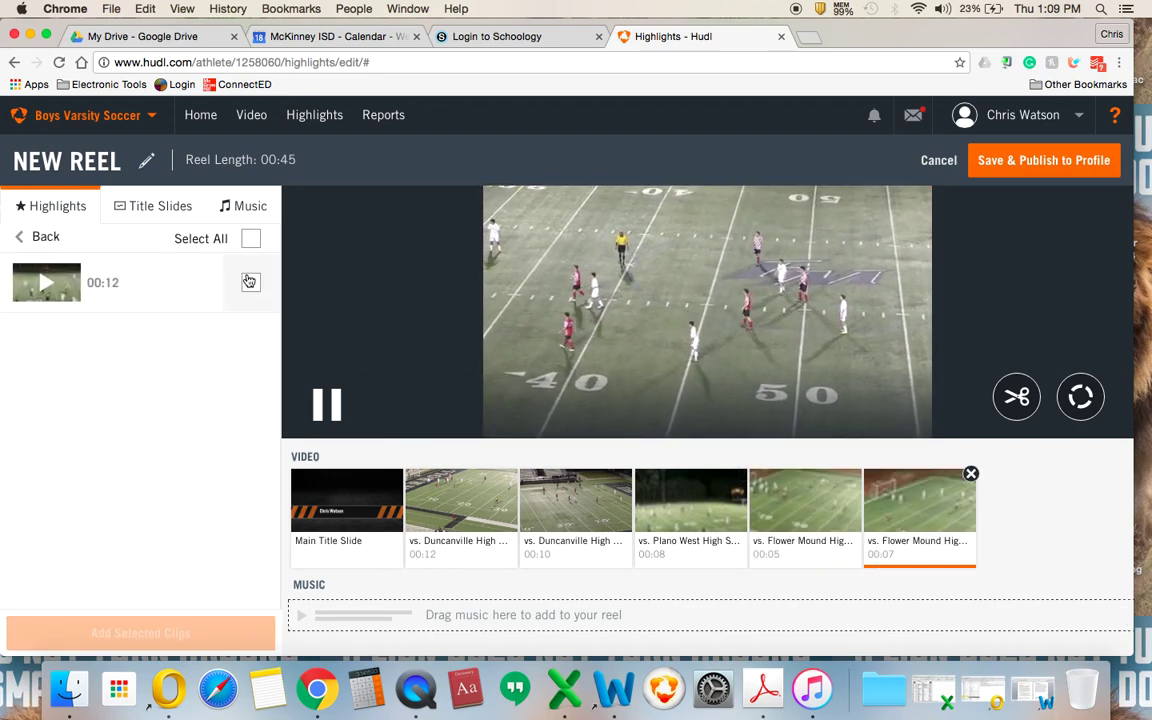
left_click(250, 238)
left_click(136, 632)
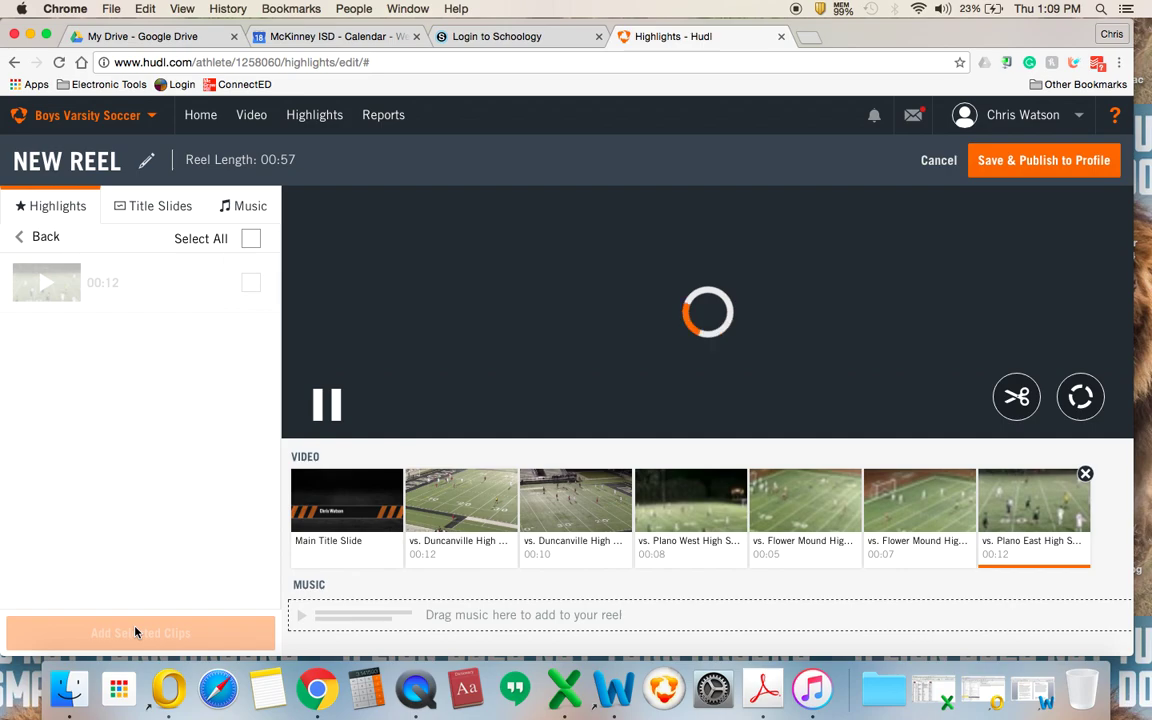
left_click(40, 240)
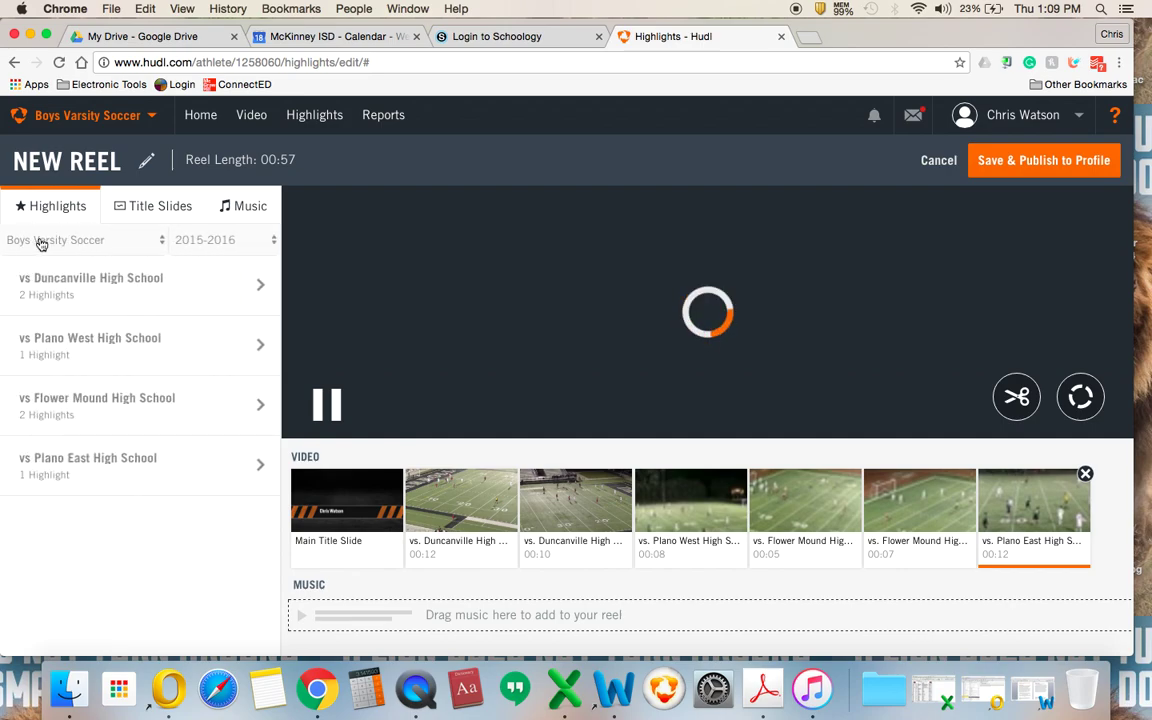
Set the Hip Hop track Training Day as the reel's music and play the first Duncanville clip.
left_click(249, 205)
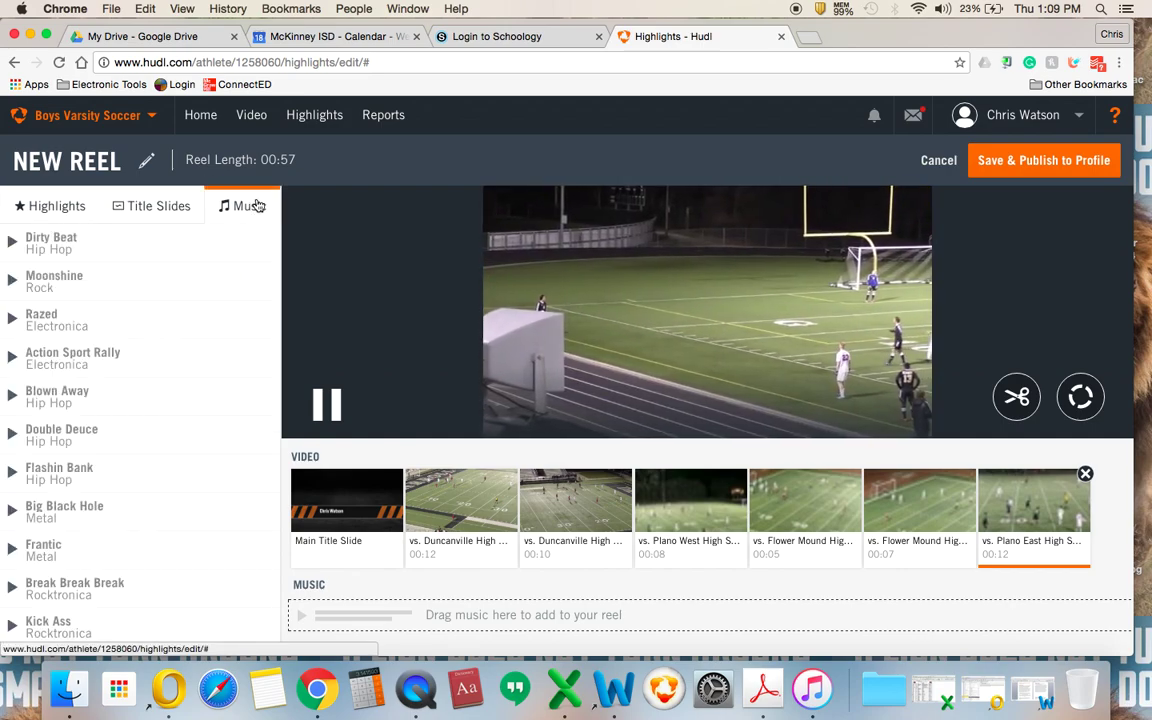
scroll(147, 540, "down", 10)
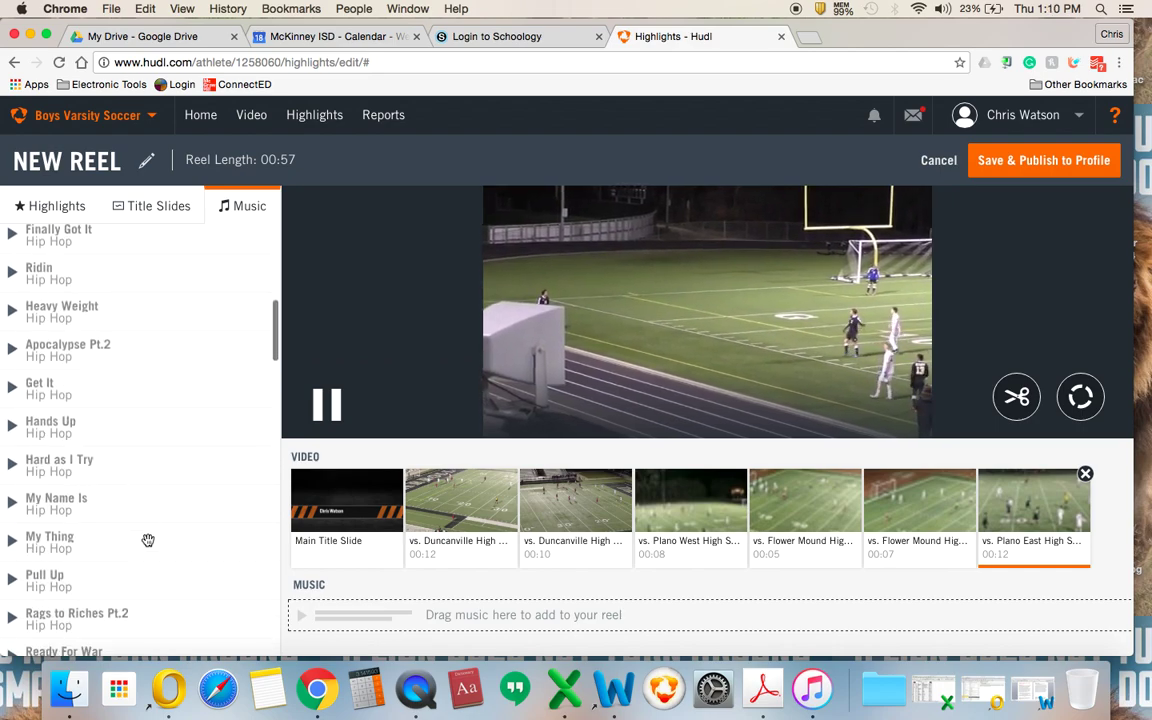
scroll(147, 540, "down", 9)
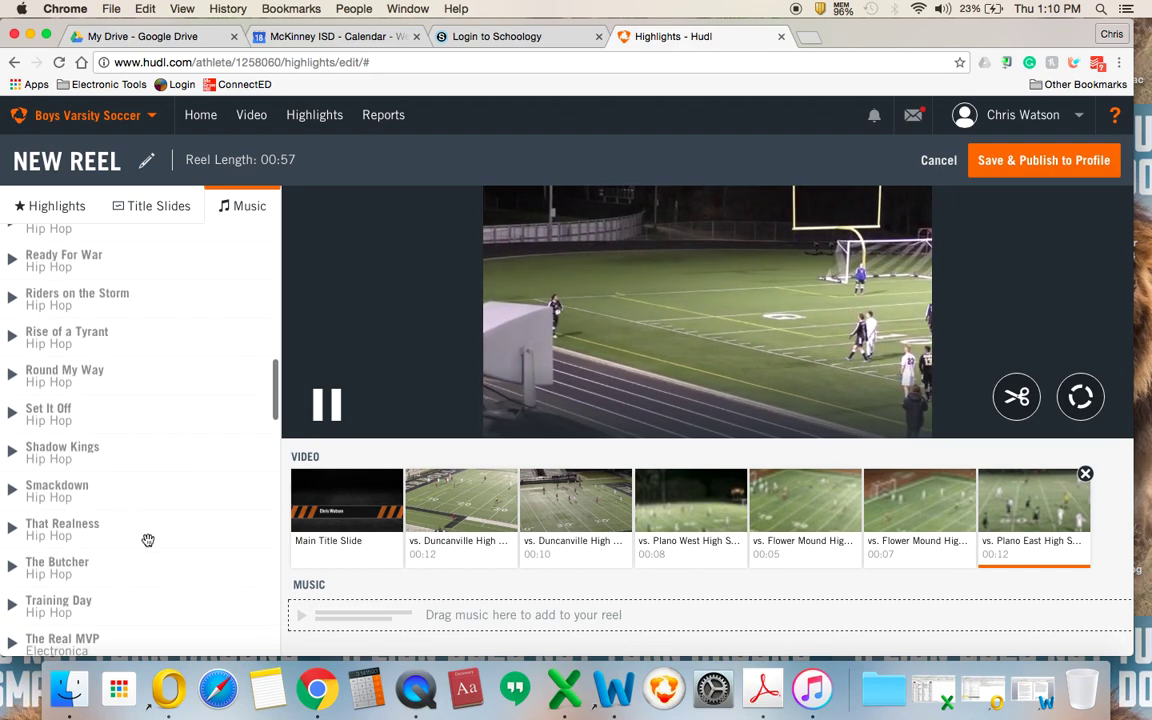
scroll(147, 540, "down", 3)
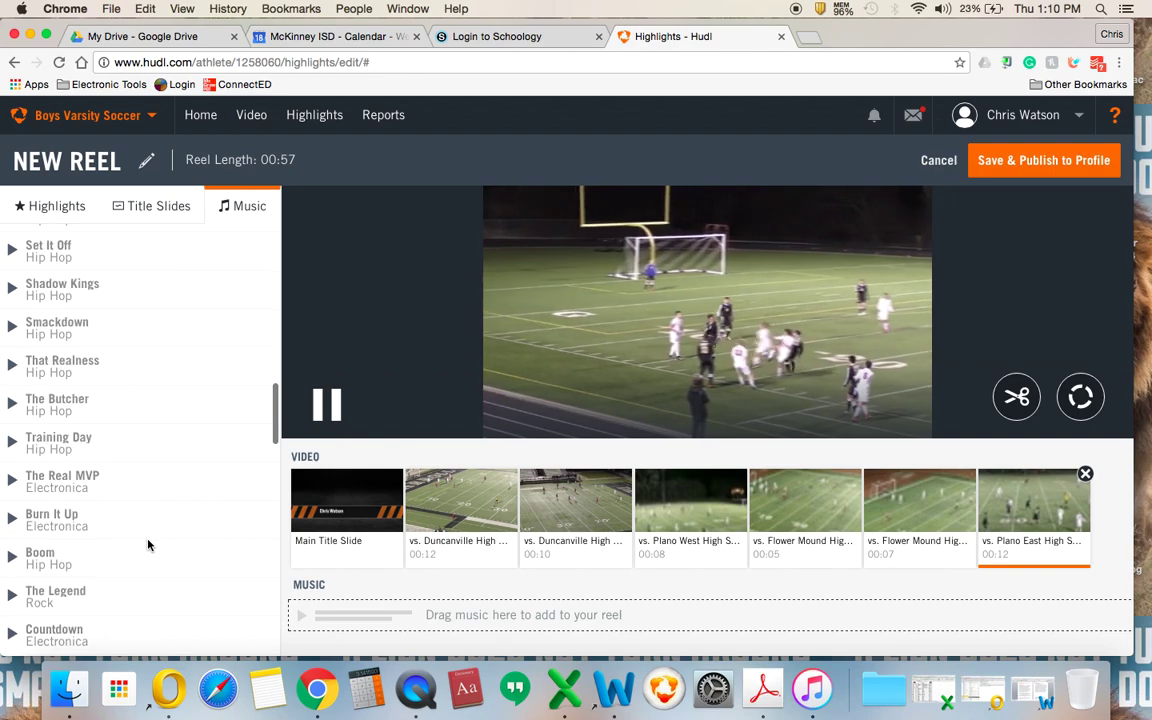
left_click_drag(70, 444, 397, 617)
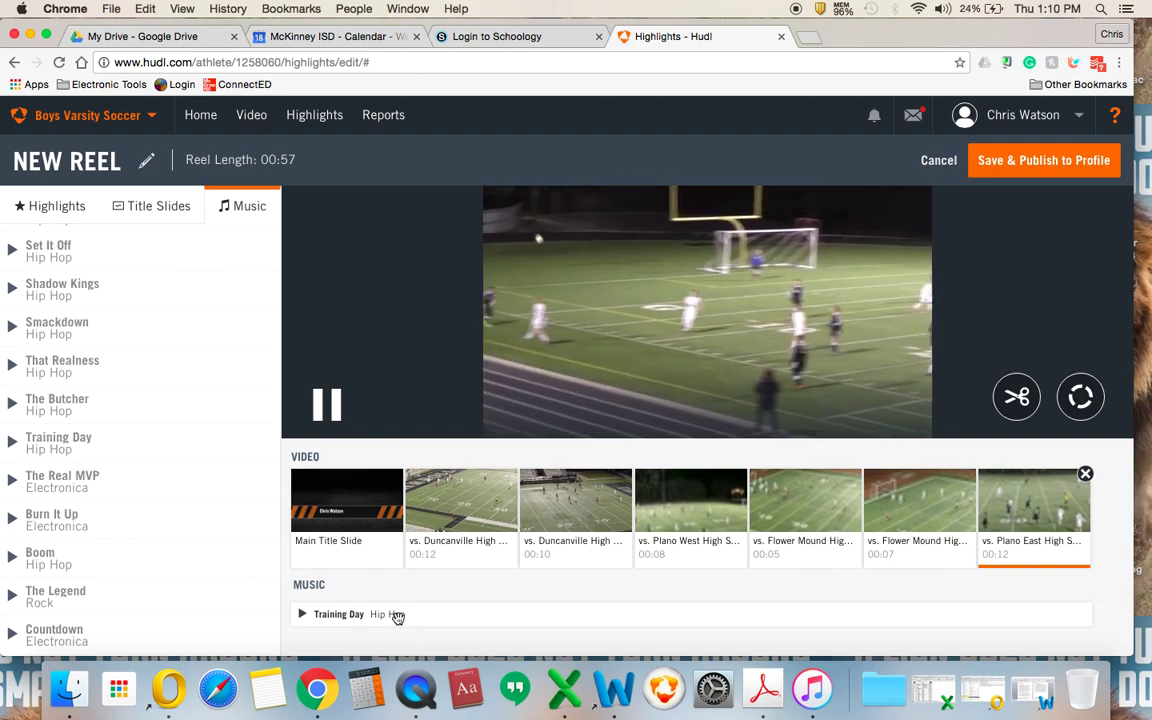
left_click(455, 514)
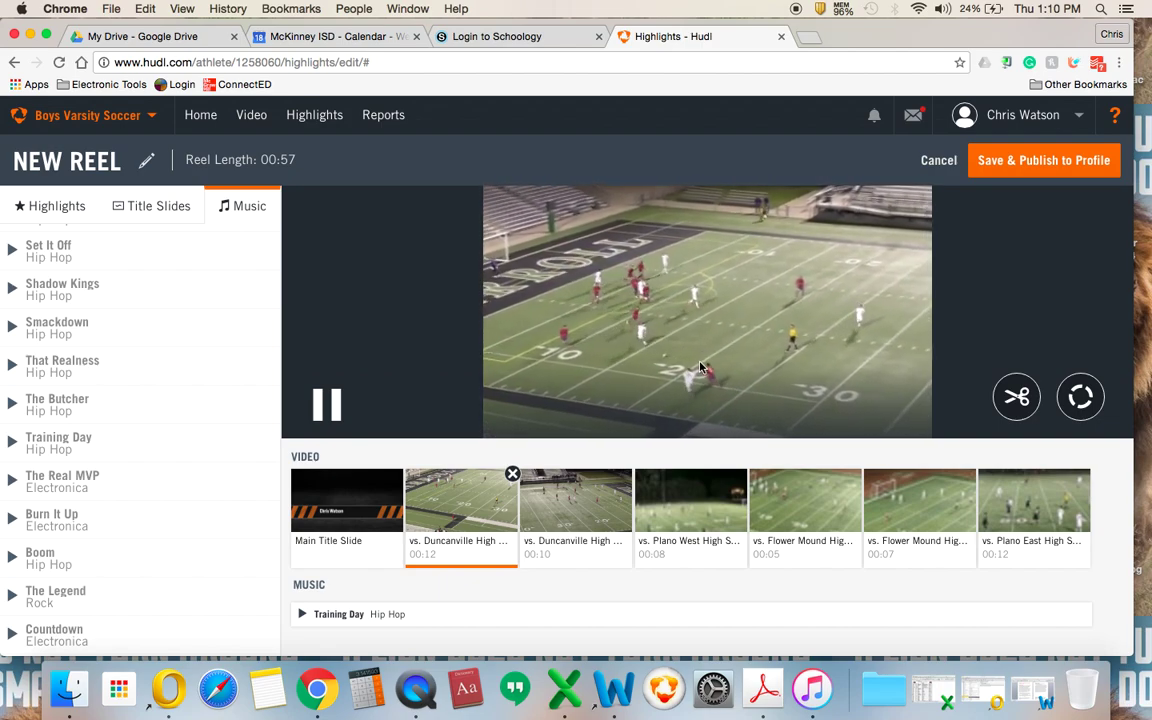
Place an enlarged circular spot shadow over the player in the first Duncanville clip.
left_click(325, 410)
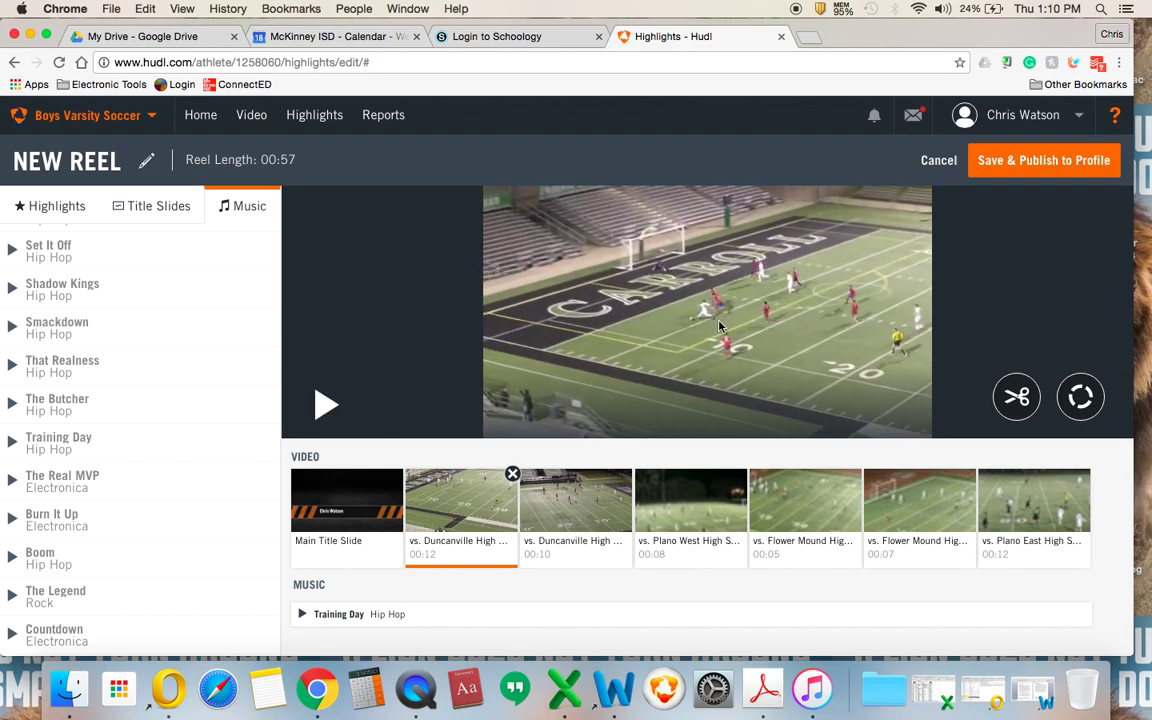
left_click(1081, 390)
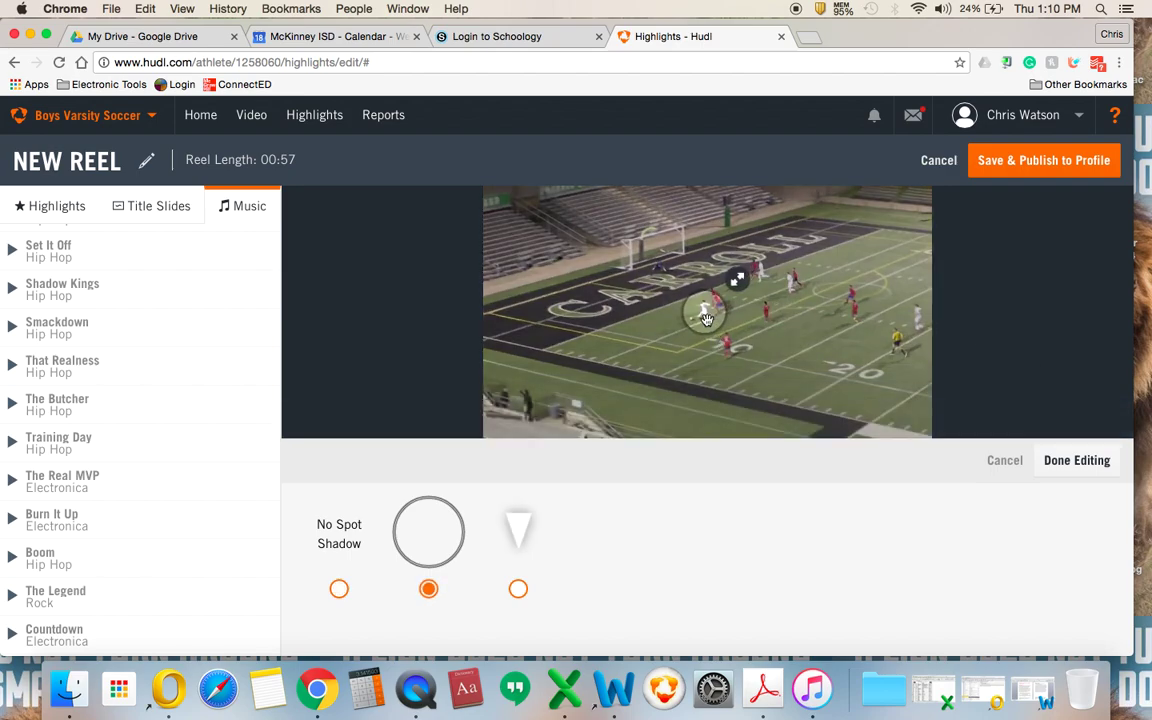
left_click_drag(736, 285, 743, 271)
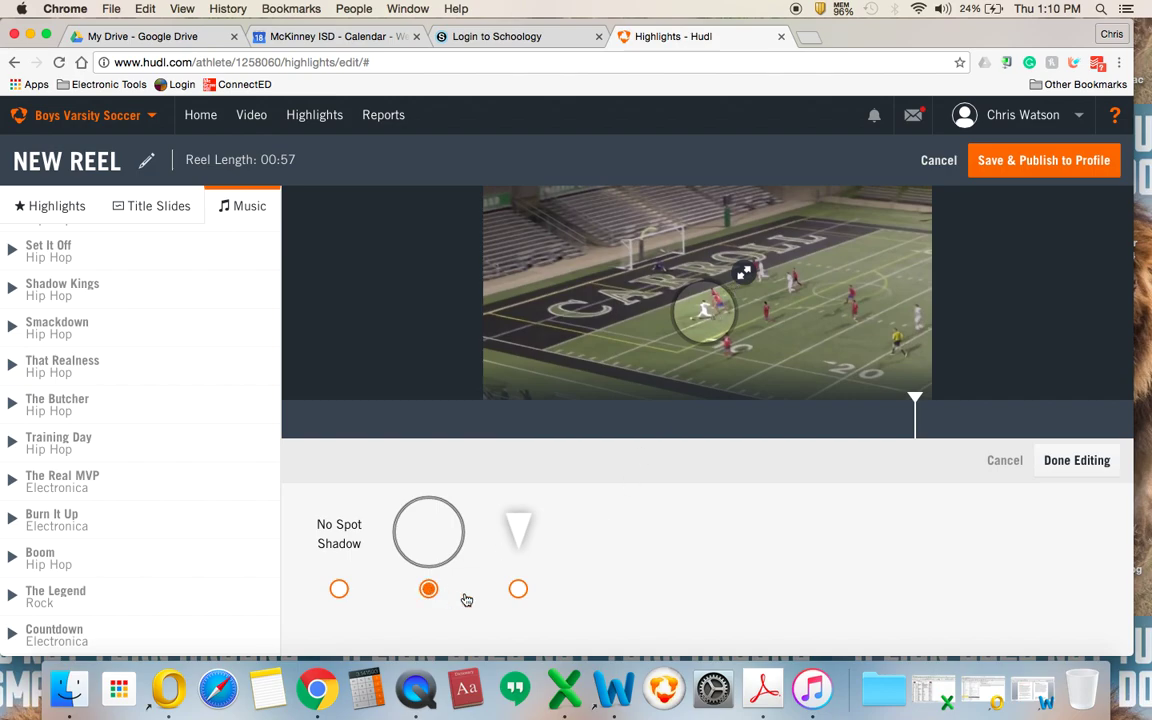
left_click(517, 590)
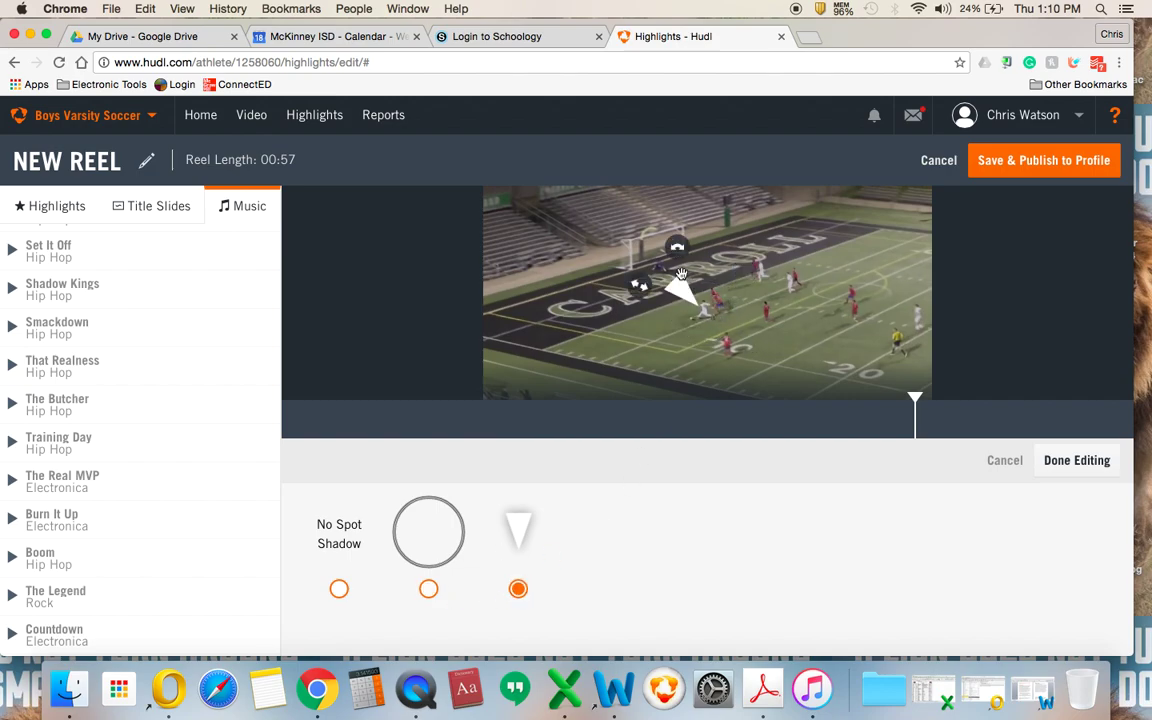
mouse_move(638, 285)
left_mouse_down()
mouse_move(632, 305)
mouse_move(649, 268)
left_mouse_up()
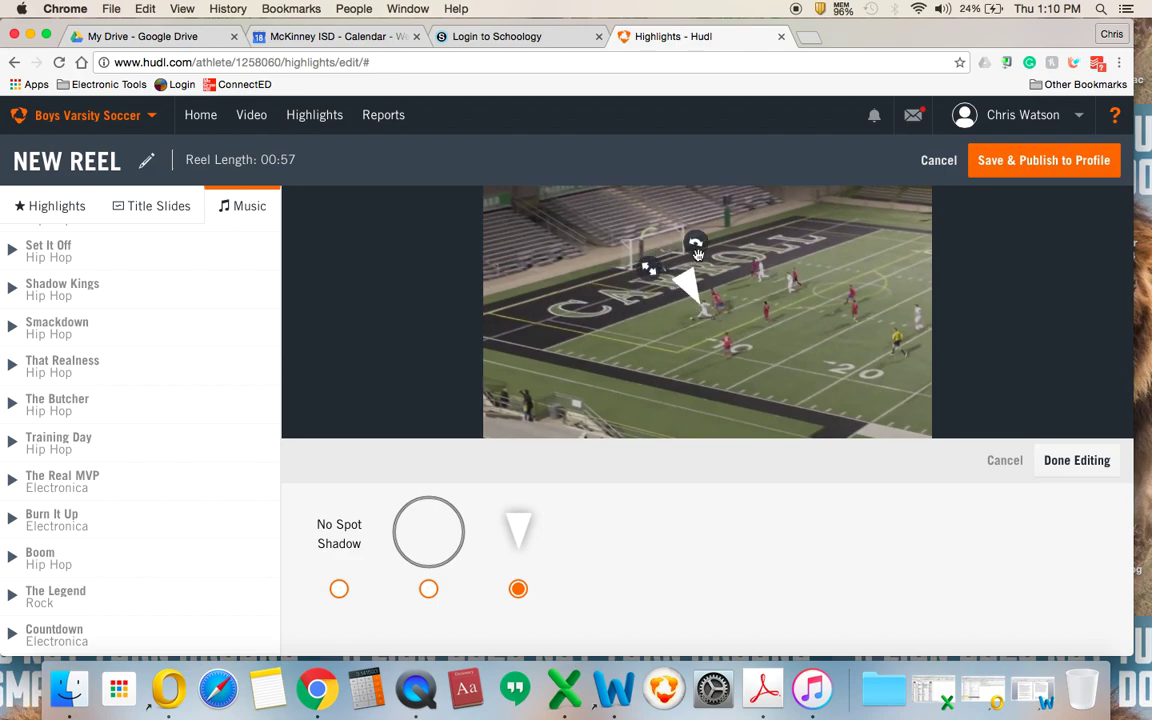
left_click(429, 590)
left_click(1076, 463)
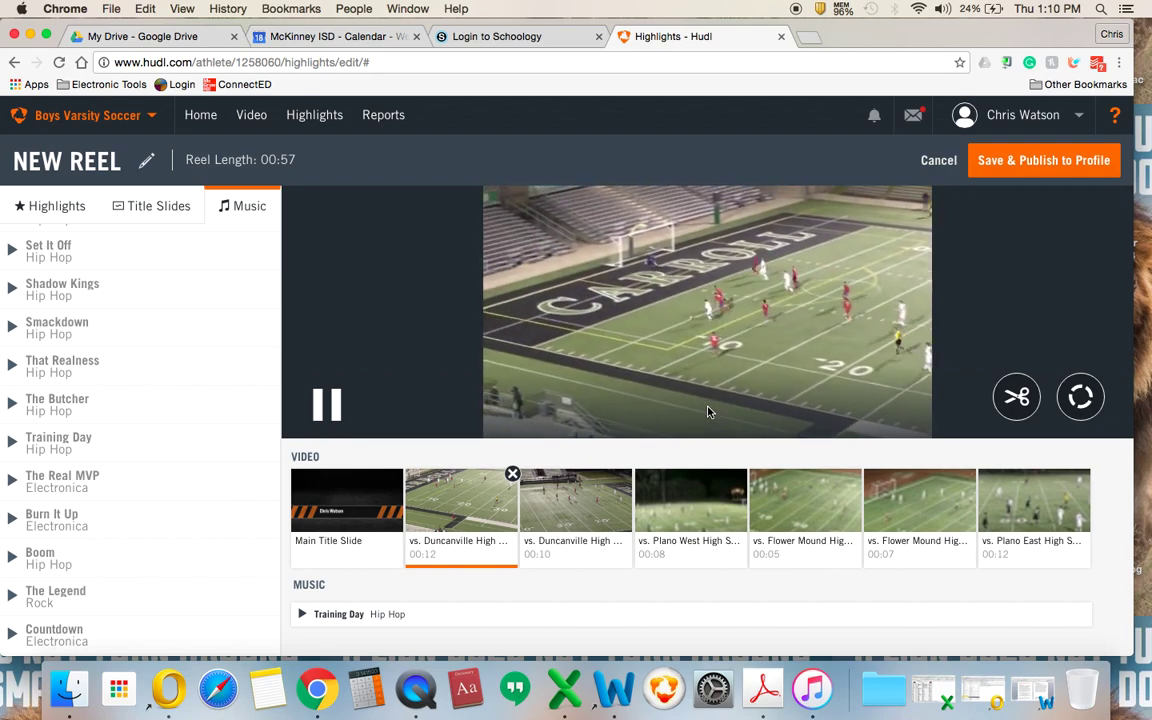
left_click(677, 347)
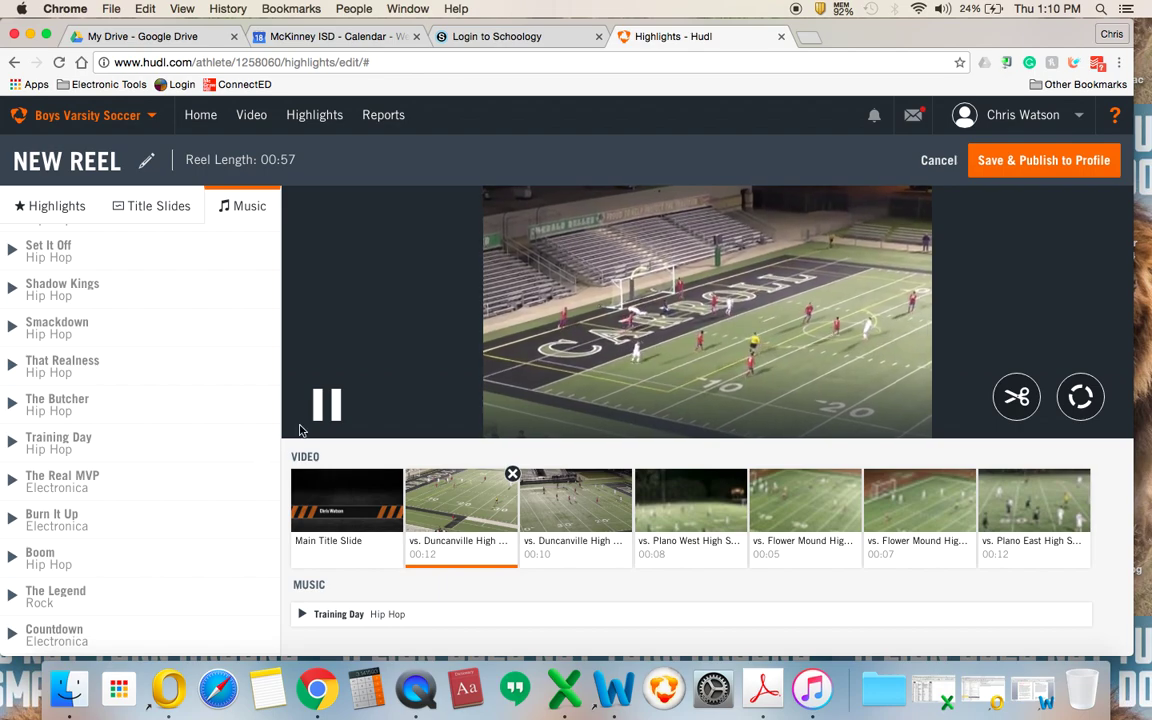
left_click(325, 405)
left_click(325, 405)
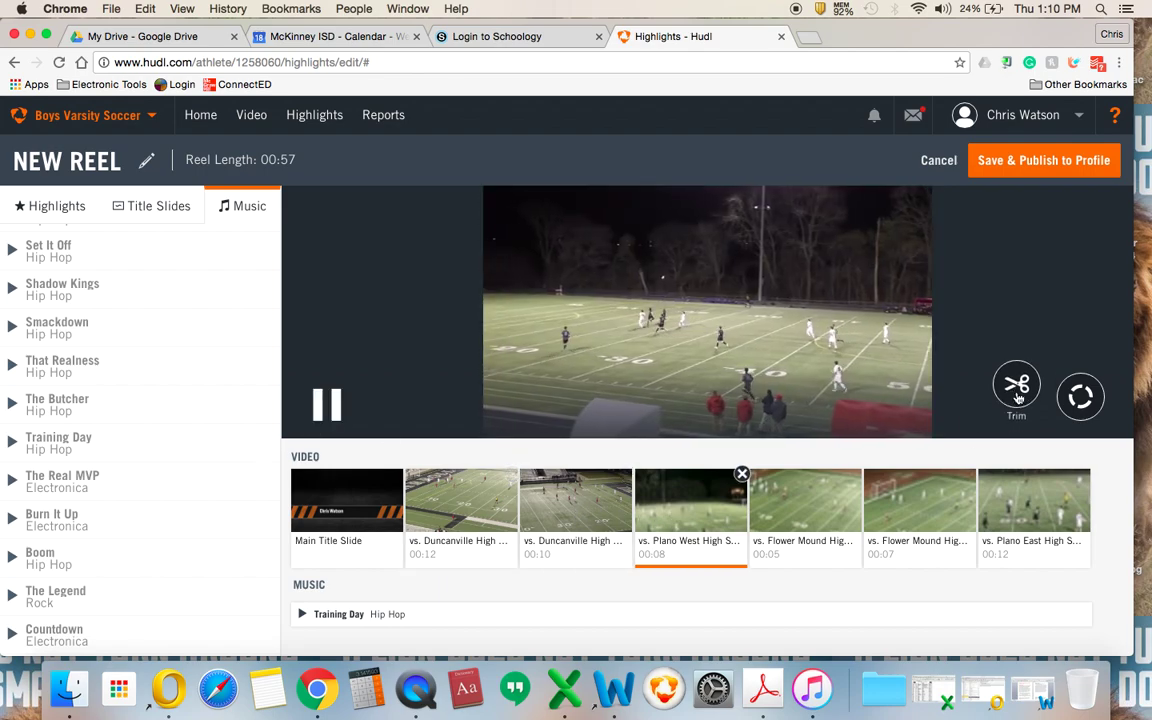
left_click(390, 505)
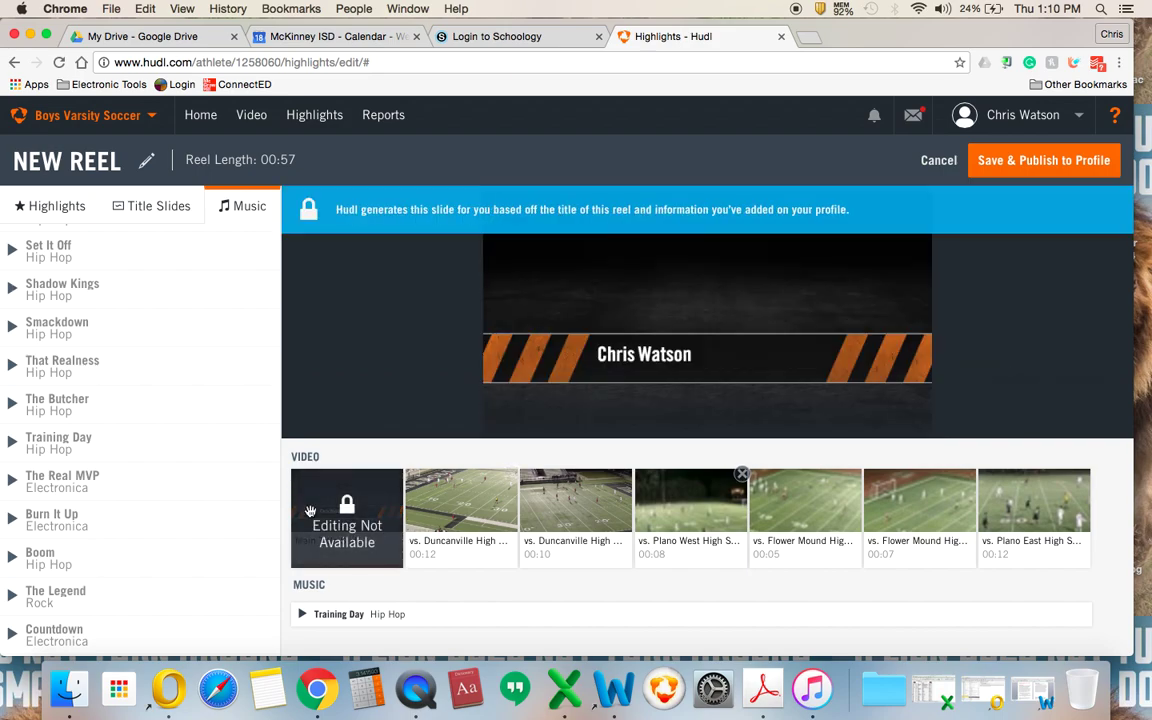
left_click(439, 503)
left_click(302, 615)
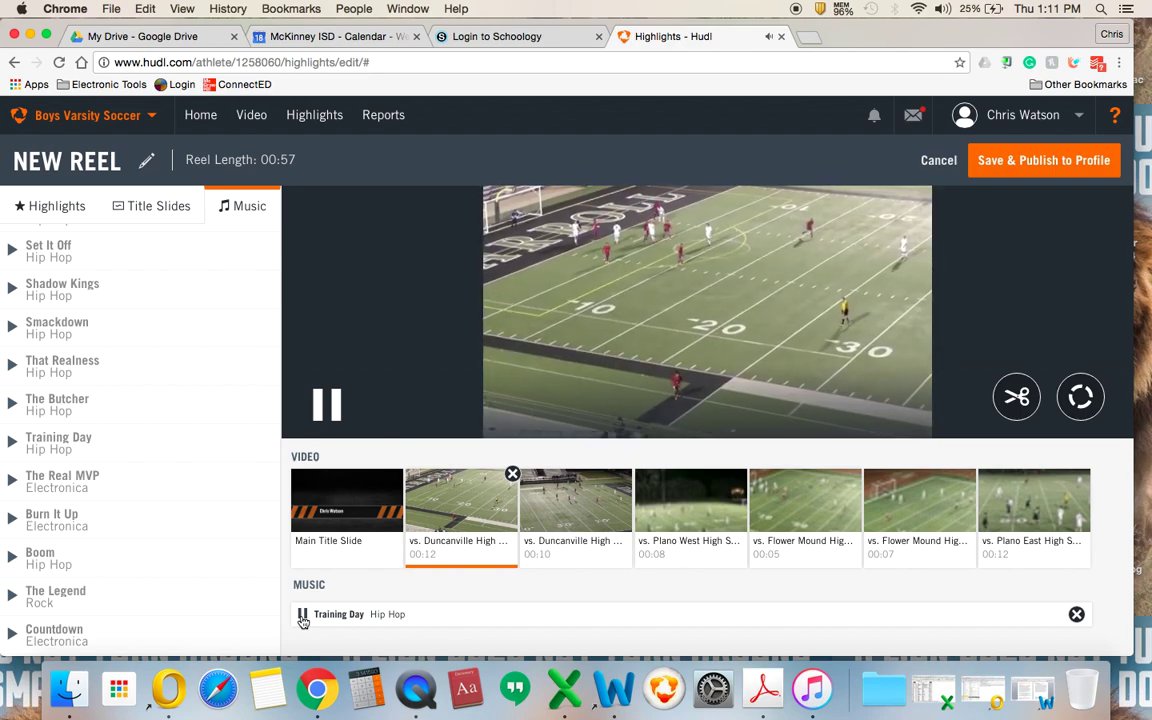
left_click(590, 541)
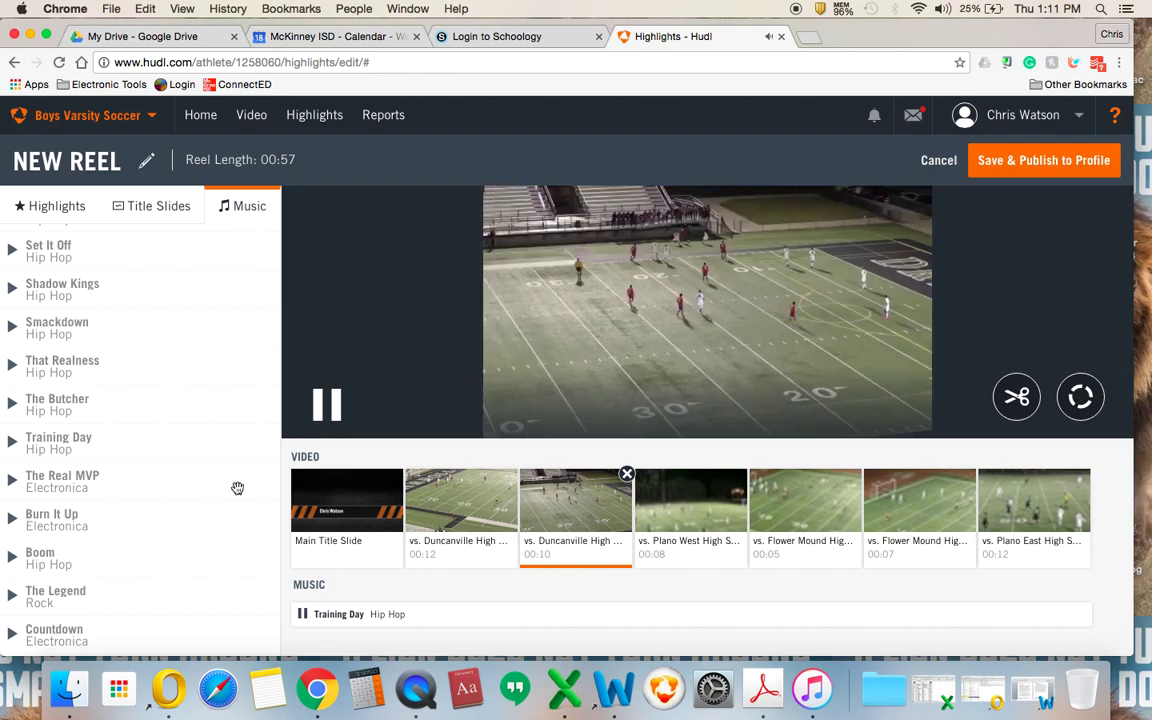
left_click(302, 614)
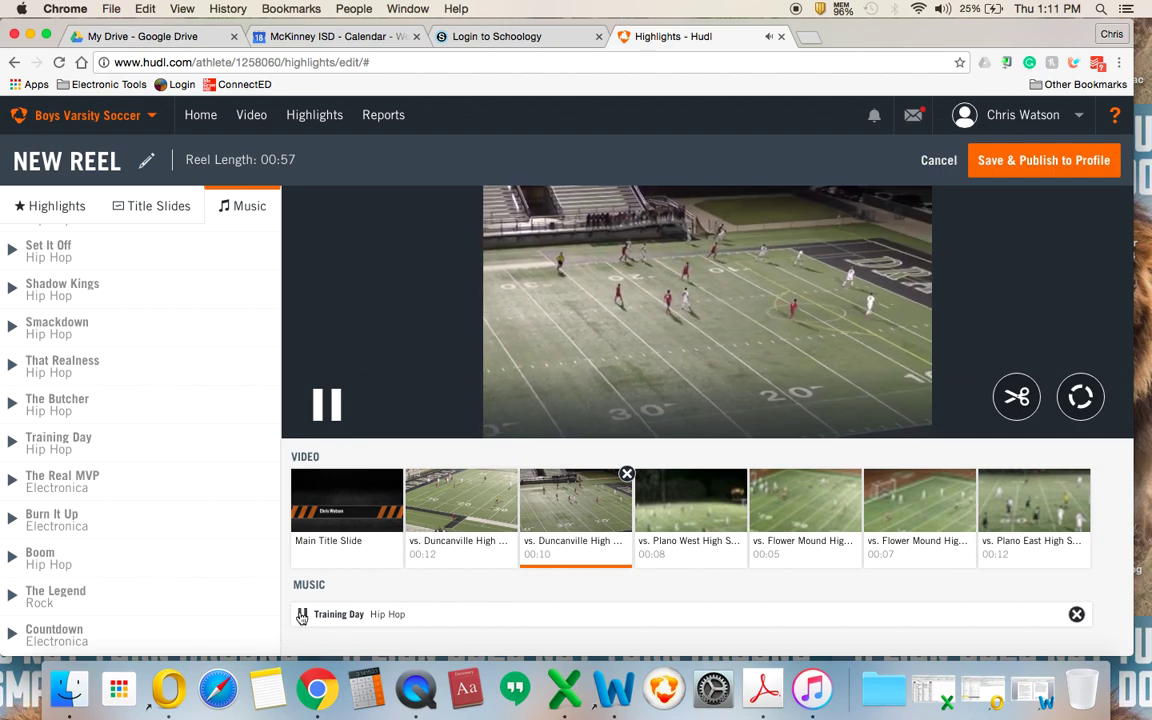
left_click(357, 396)
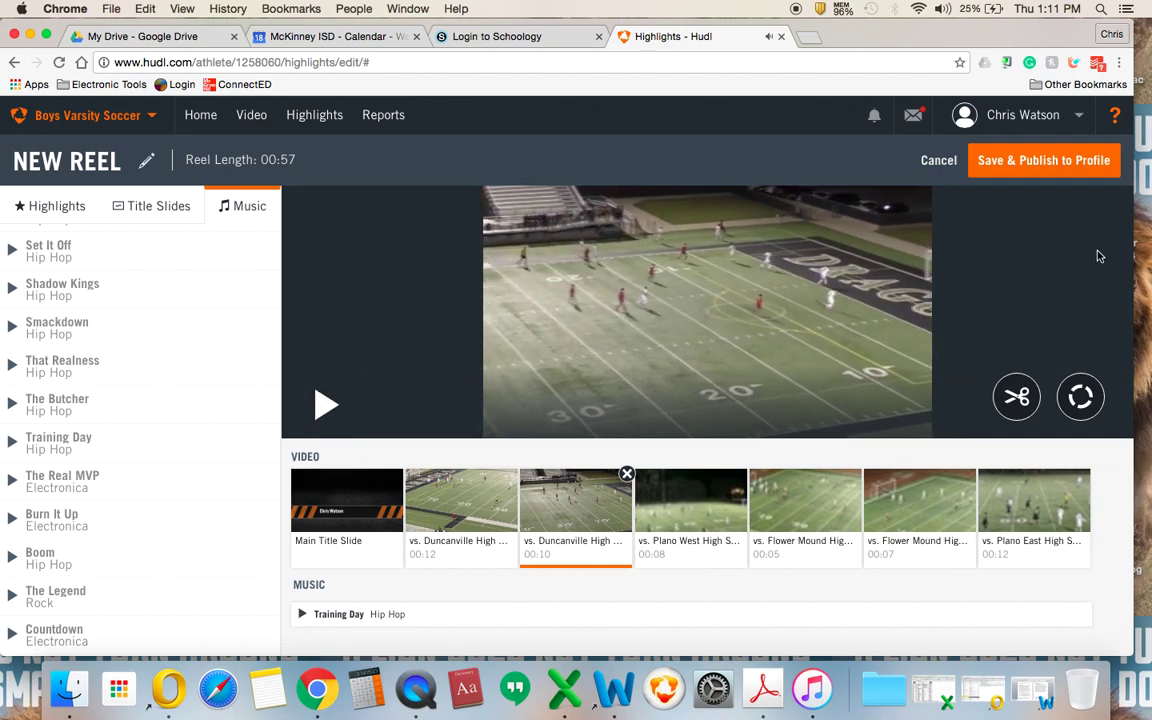
Rename the reel to 'Tutoial Highlight #1' and use Save & Publish to Profile.
left_click(148, 166)
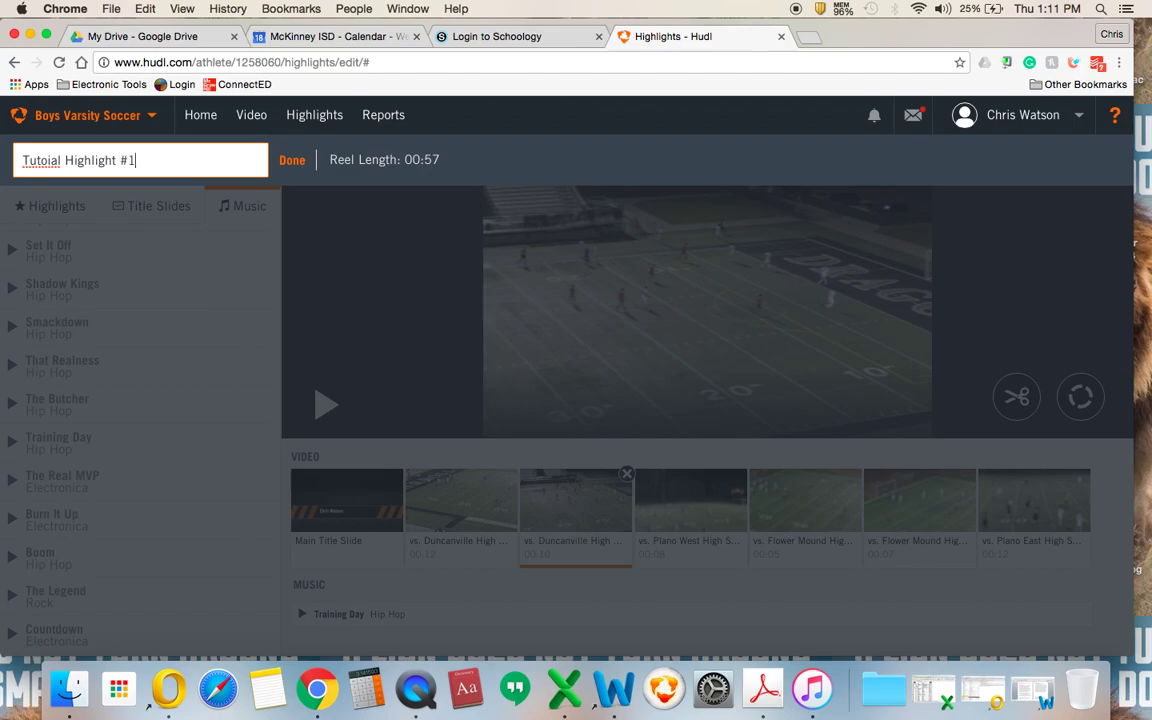
left_click(296, 162)
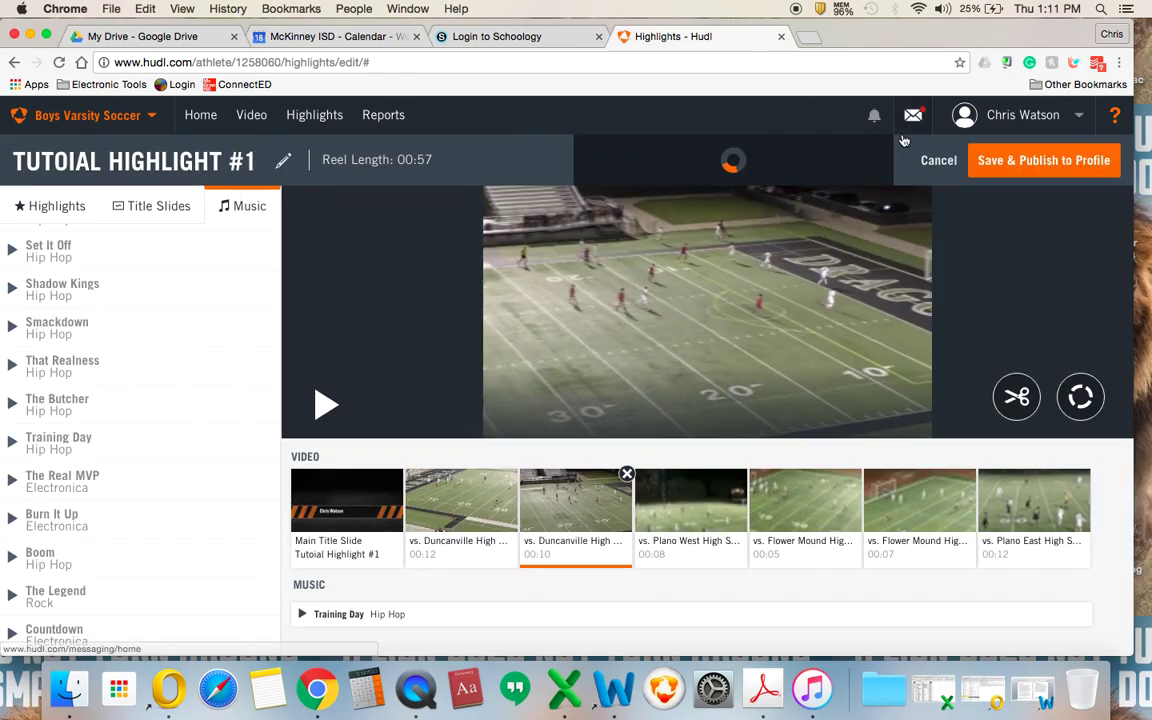
left_click(1069, 176)
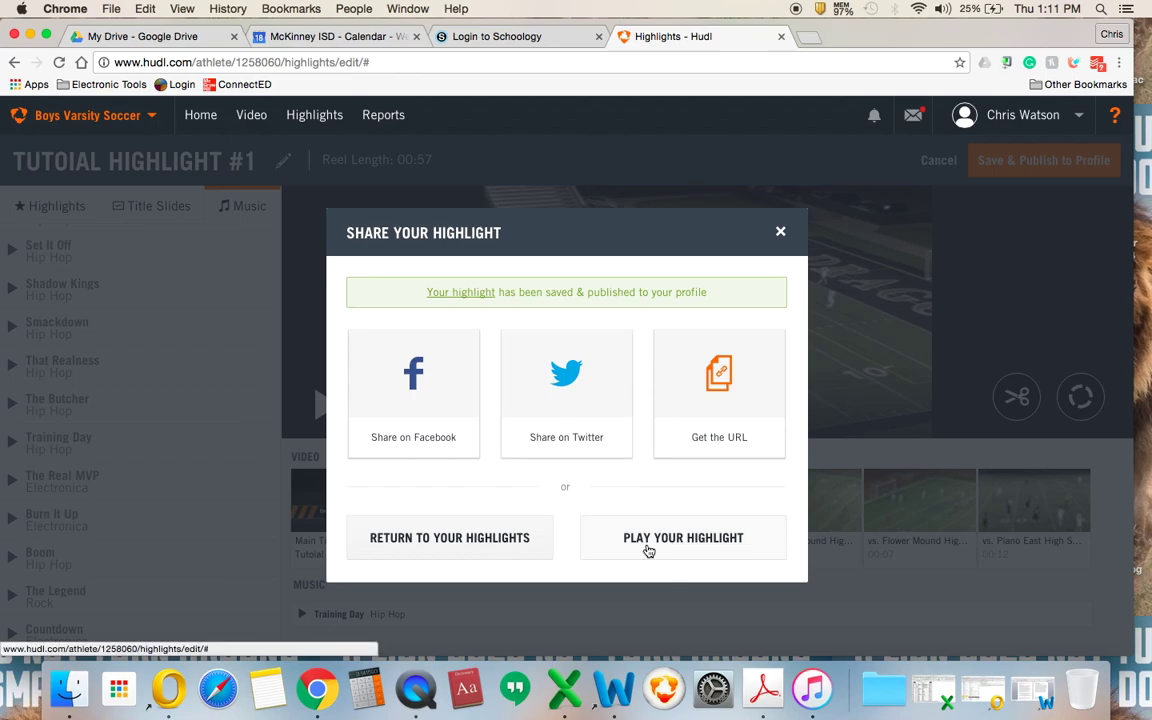
Return to the highlights list and scroll to find the new 'Tutoial Highlight #1' reel.
left_click(444, 543)
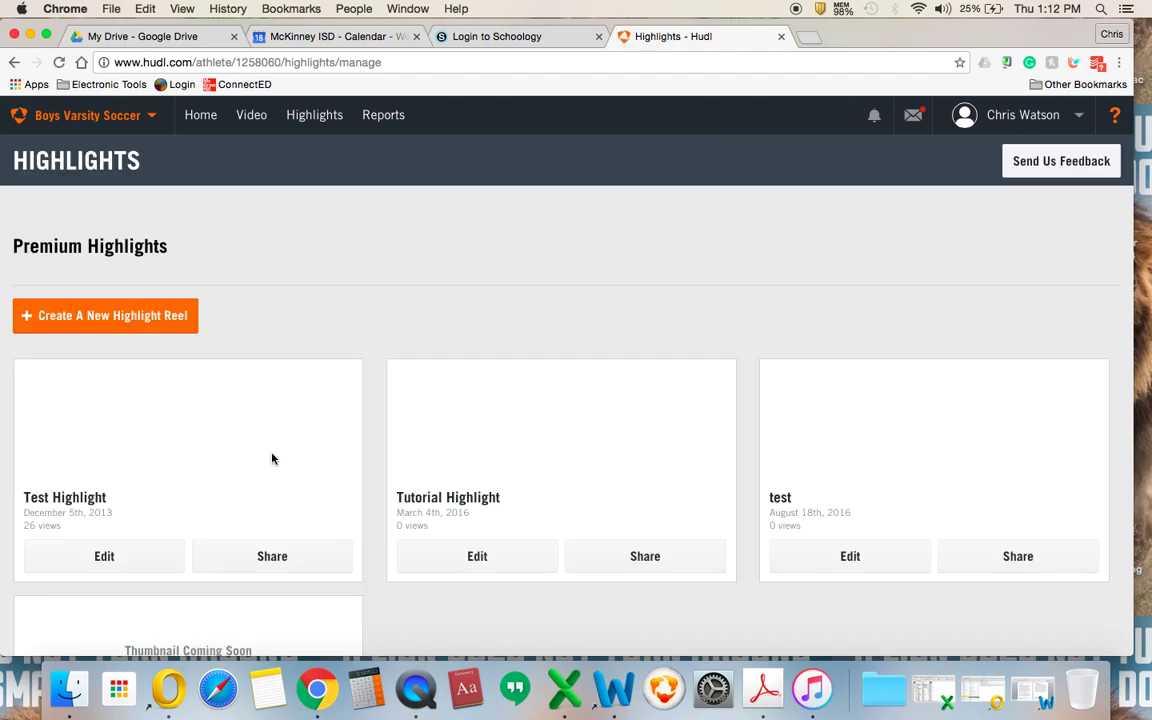
scroll(497, 543, "down", 3)
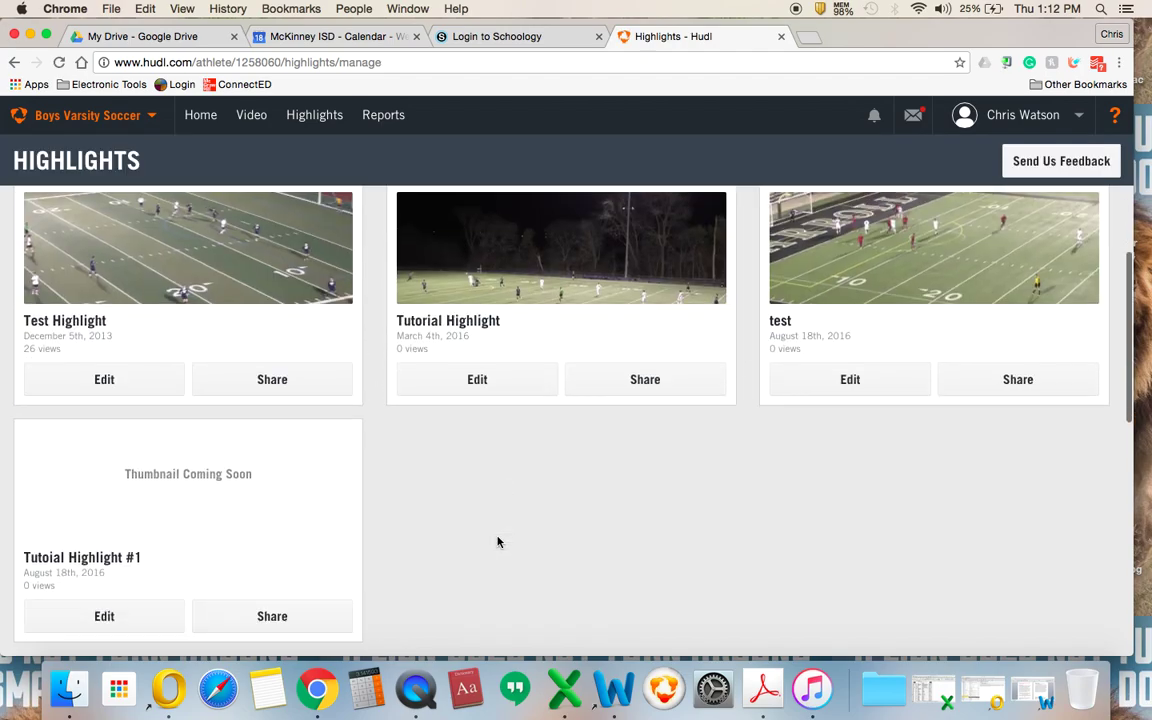
mouse_move(190, 536)
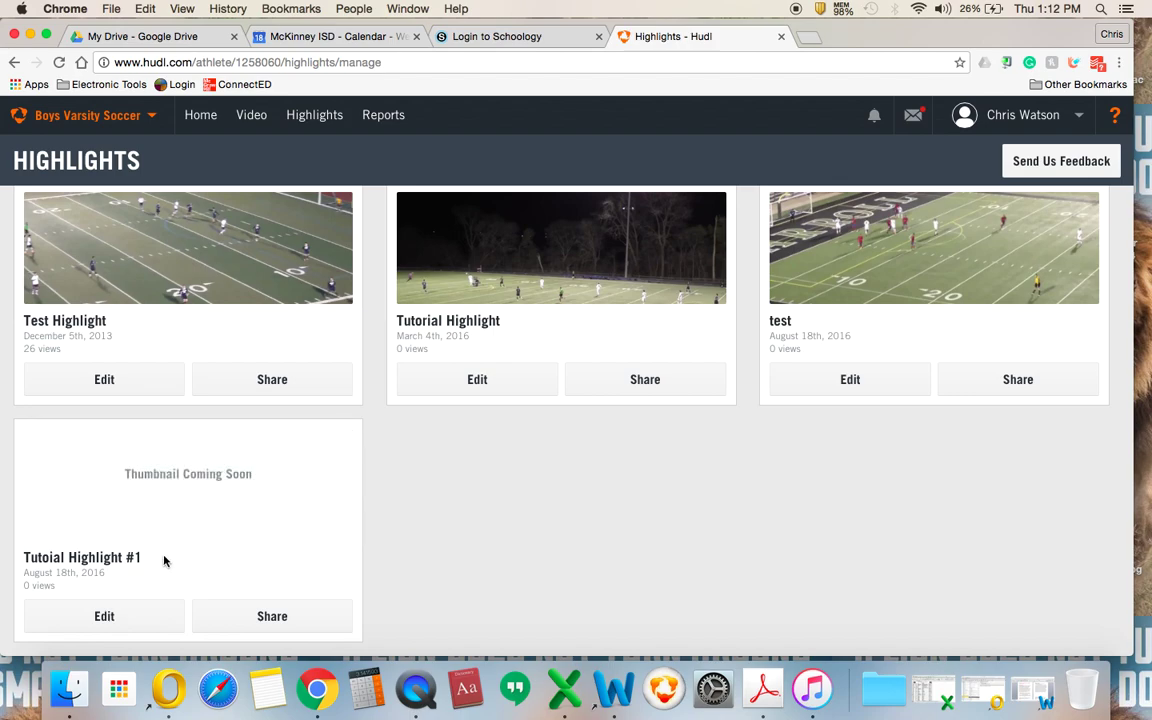
scroll(674, 555, "up", 4)
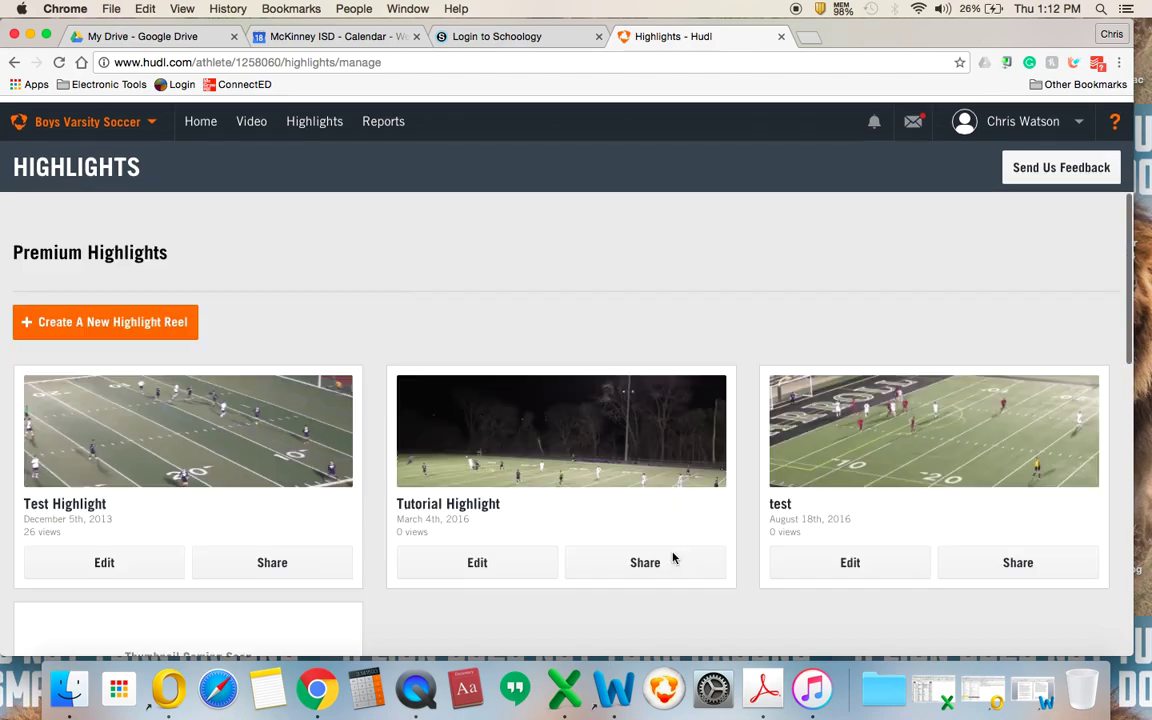